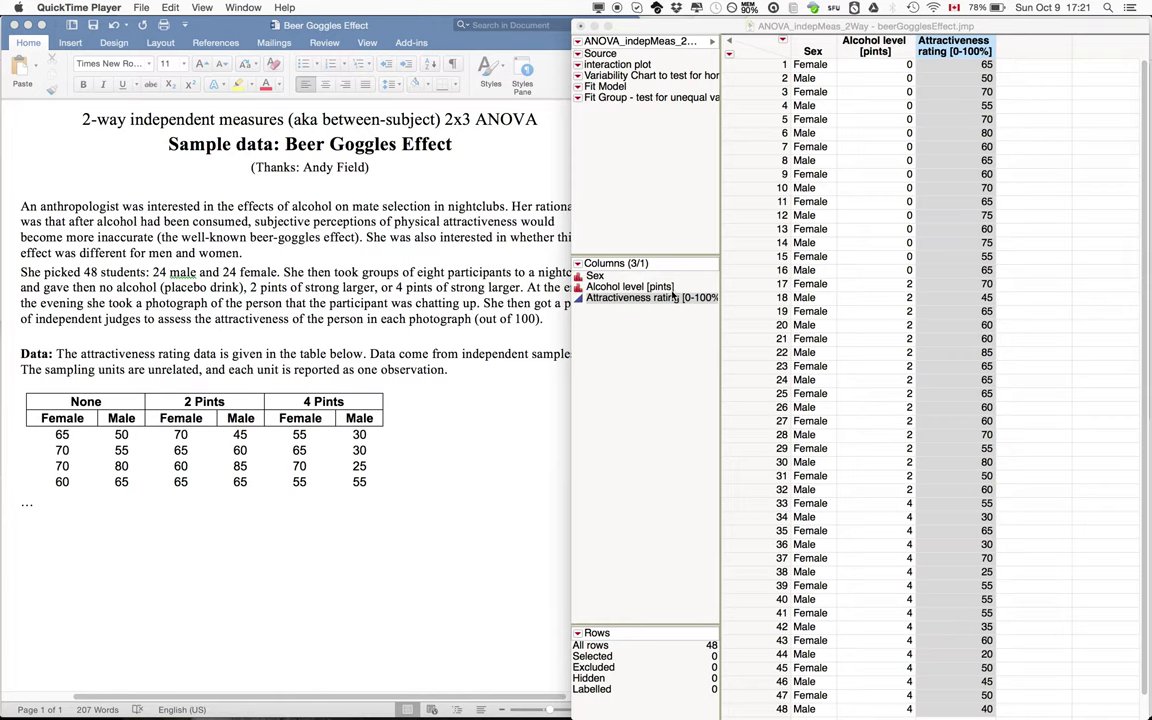
Read the Beer Goggles Effect study document in Word, then return to the JMP data table
click(356, 226)
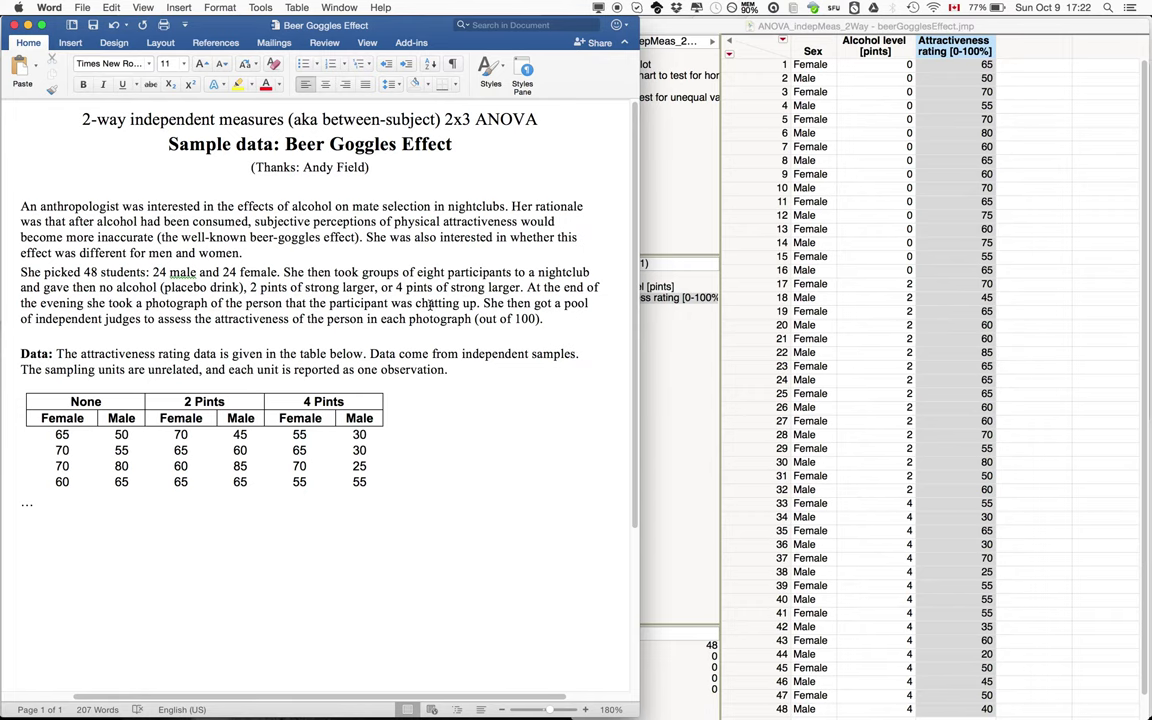
click(739, 269)
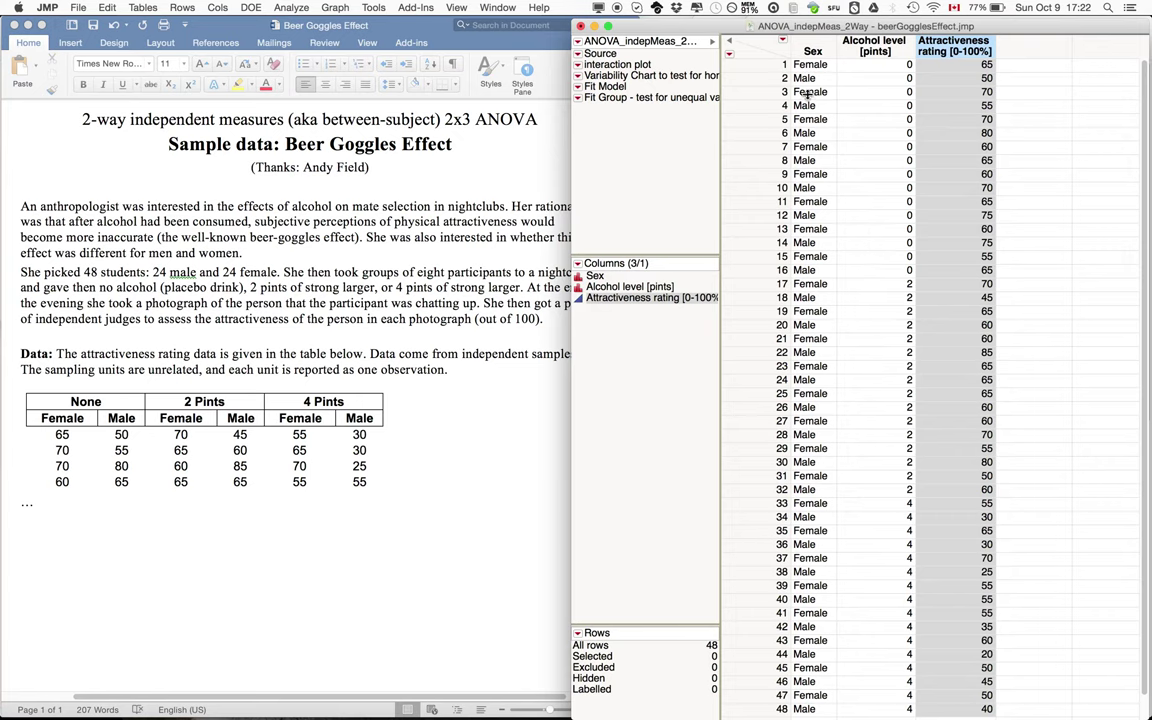
Check the Sex column's Column Info modeling type
click(879, 48)
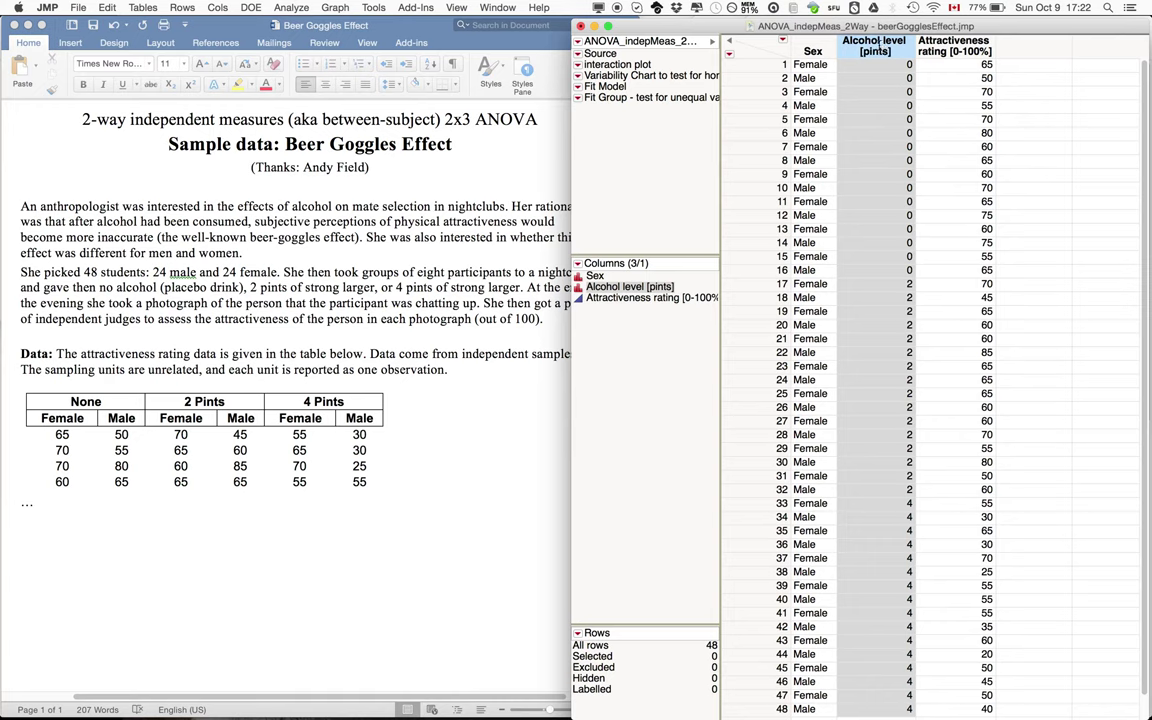
click(968, 43)
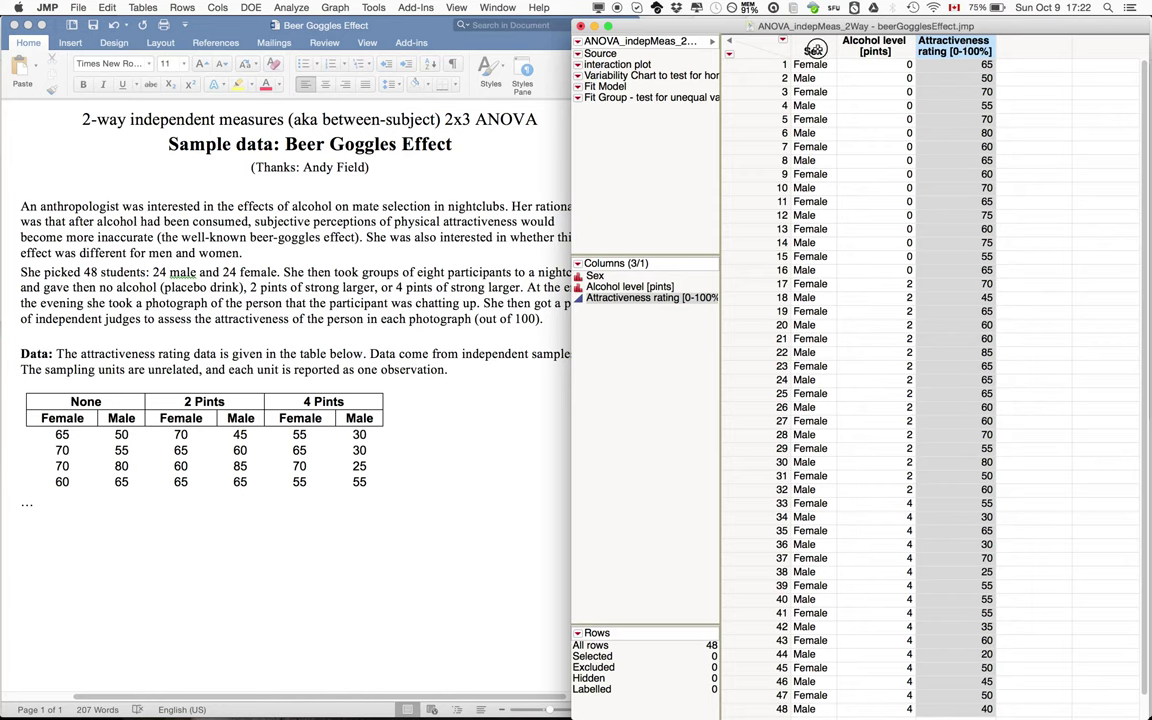
right_click(815, 50)
click(852, 58)
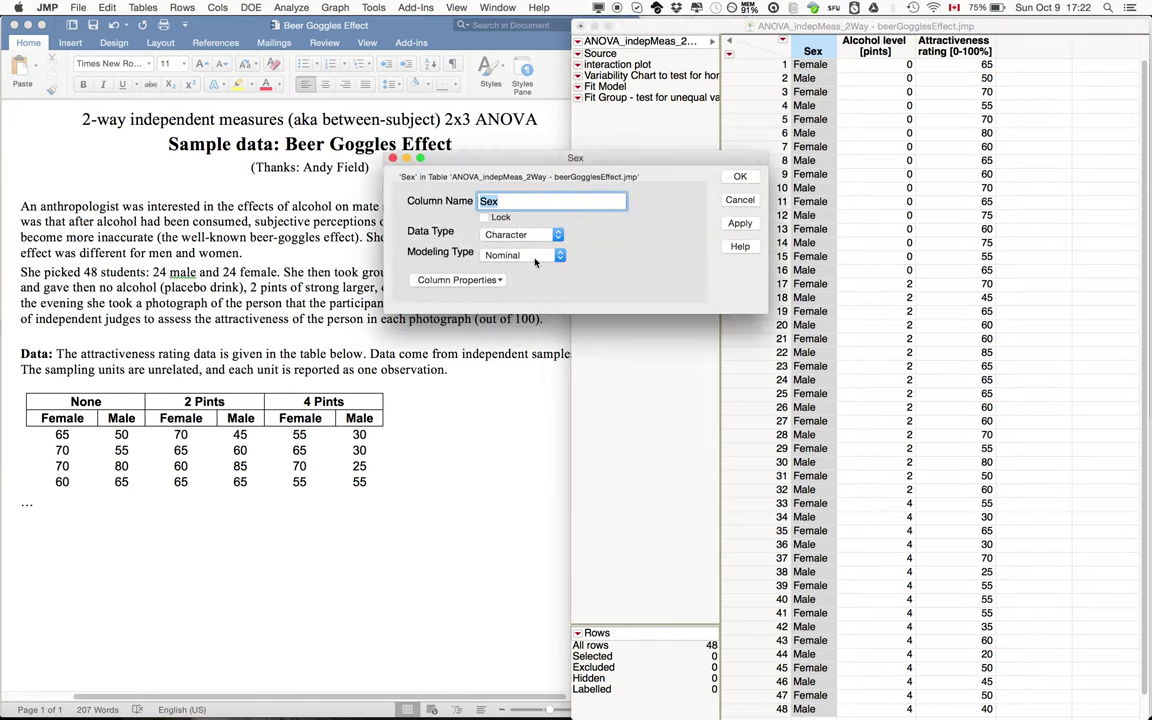
click(740, 199)
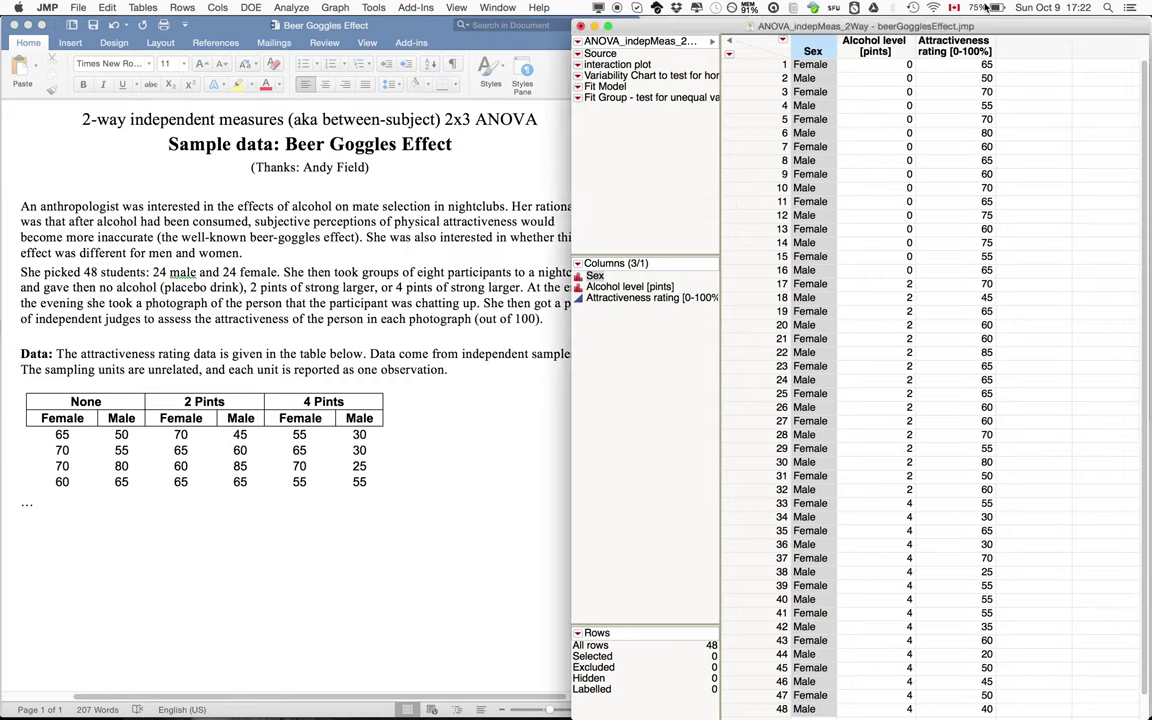
Keep Alcohol level as Nominal and confirm Attractiveness rating is continuous in Column Info
click(902, 41)
right_click(902, 41)
click(931, 47)
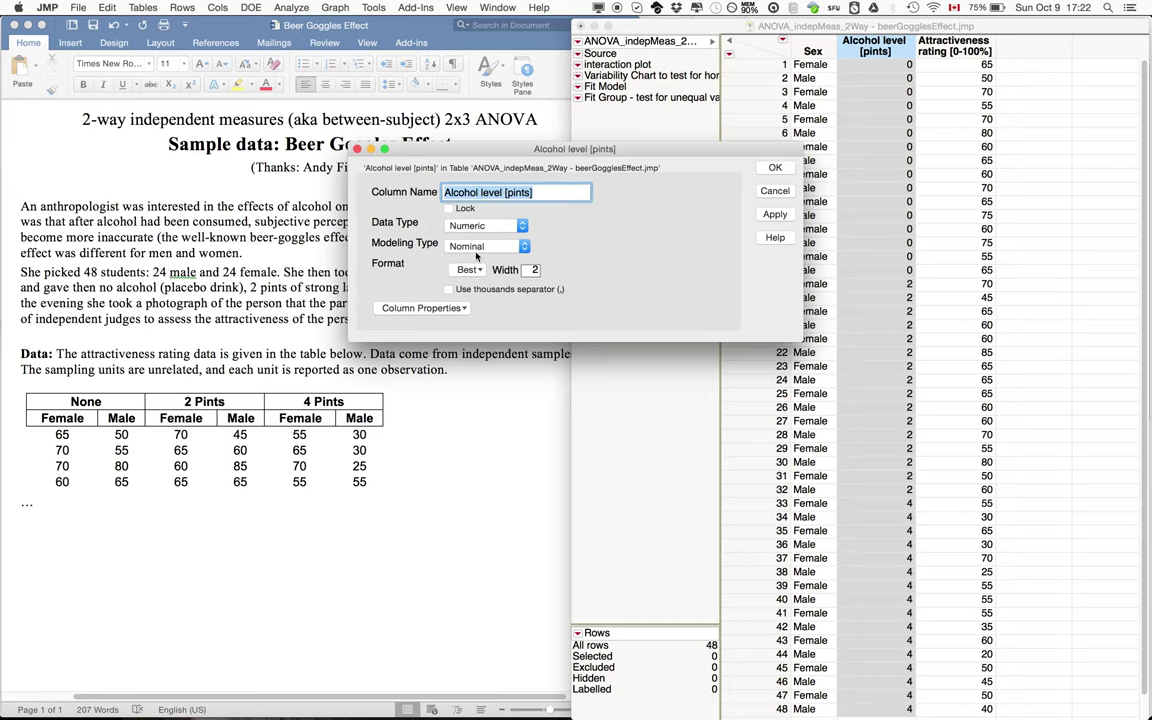
click(478, 247)
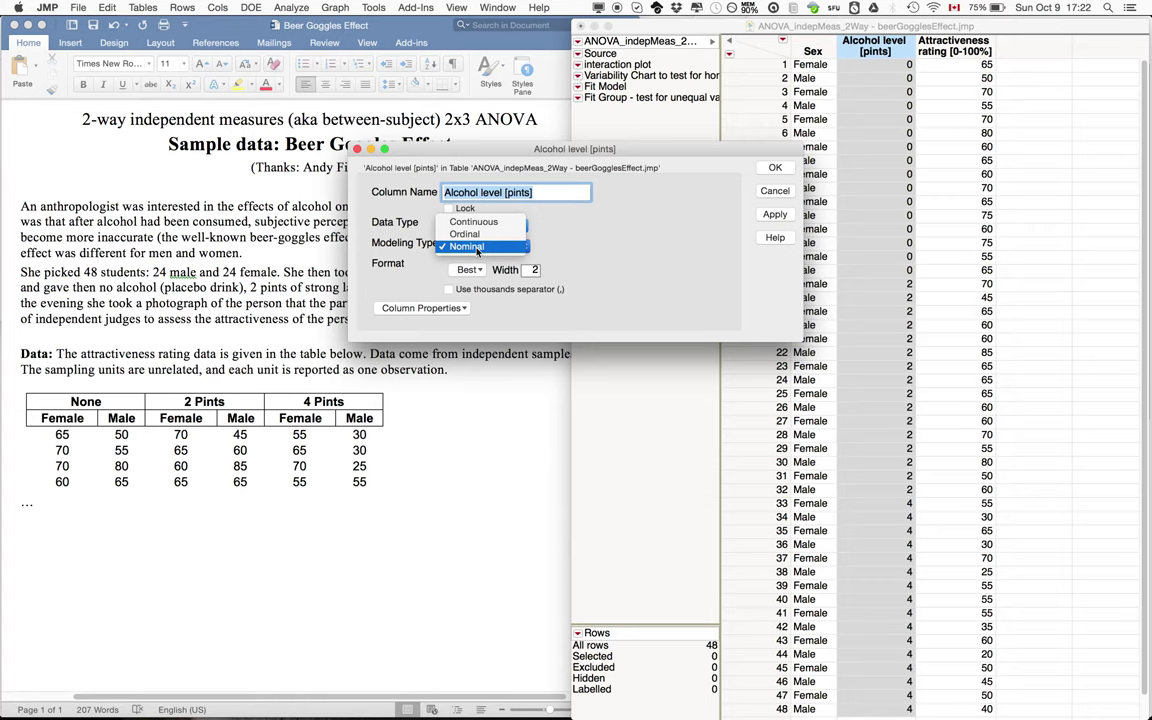
click(470, 246)
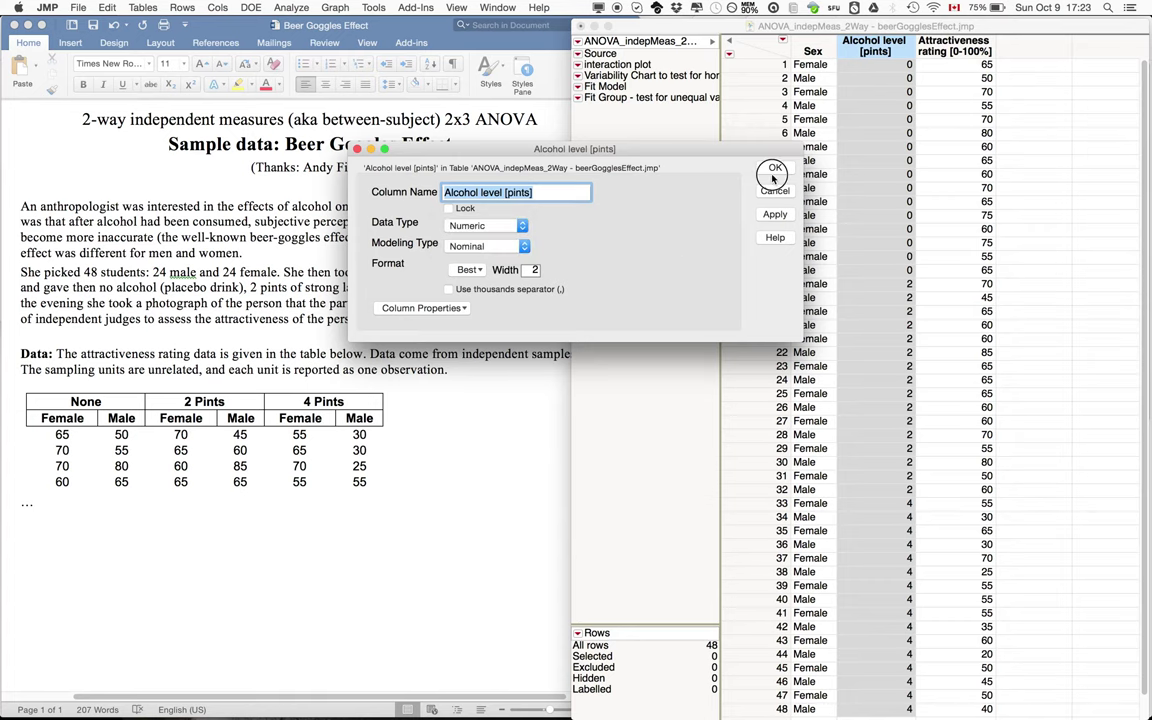
click(772, 168)
right_click(953, 46)
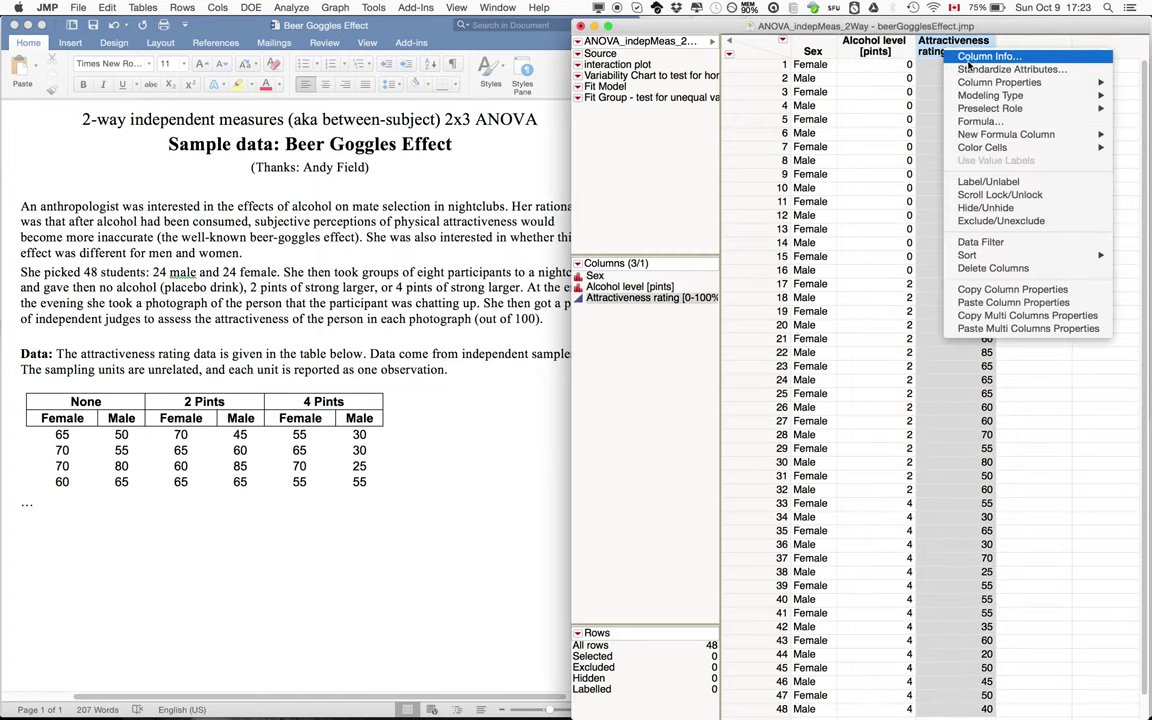
click(975, 57)
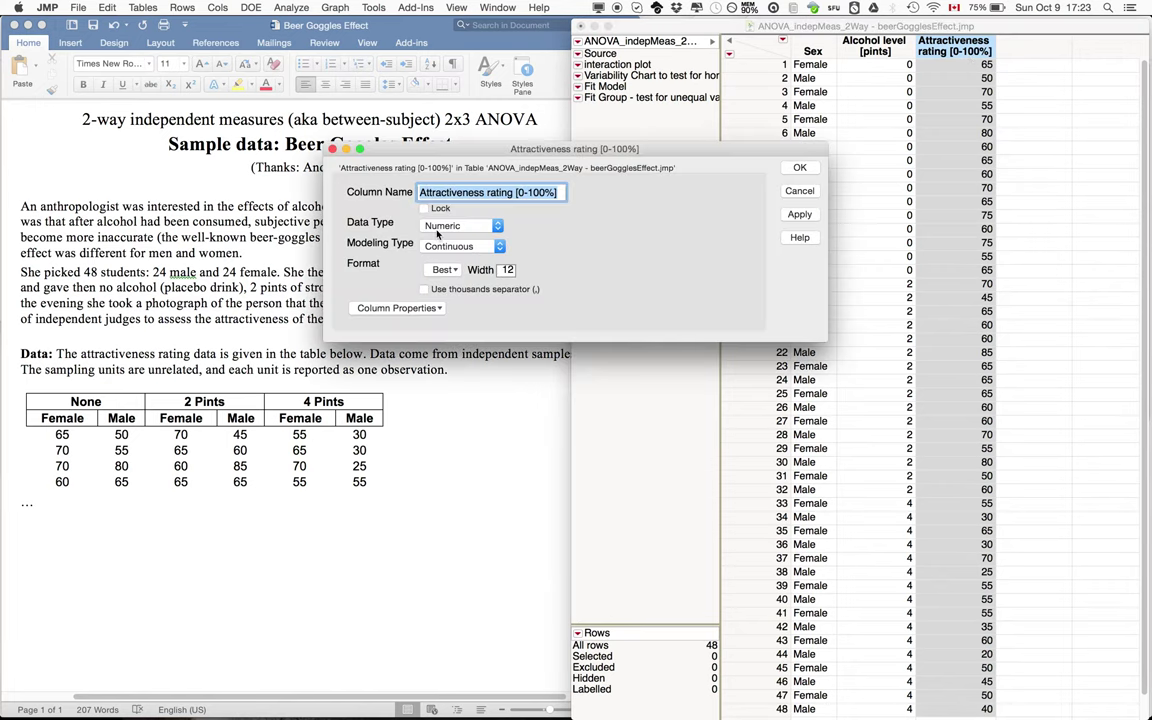
click(802, 190)
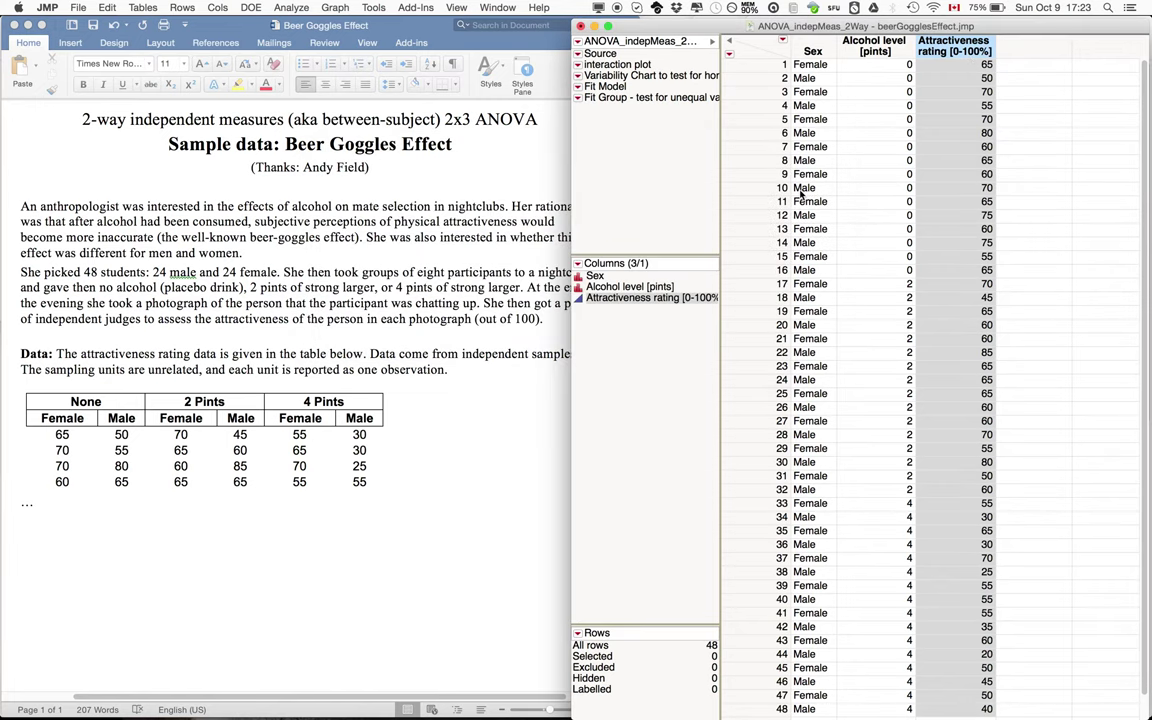
Run a Distribution analysis on Sex, Alcohol level and Attractiveness rating
click(289, 8)
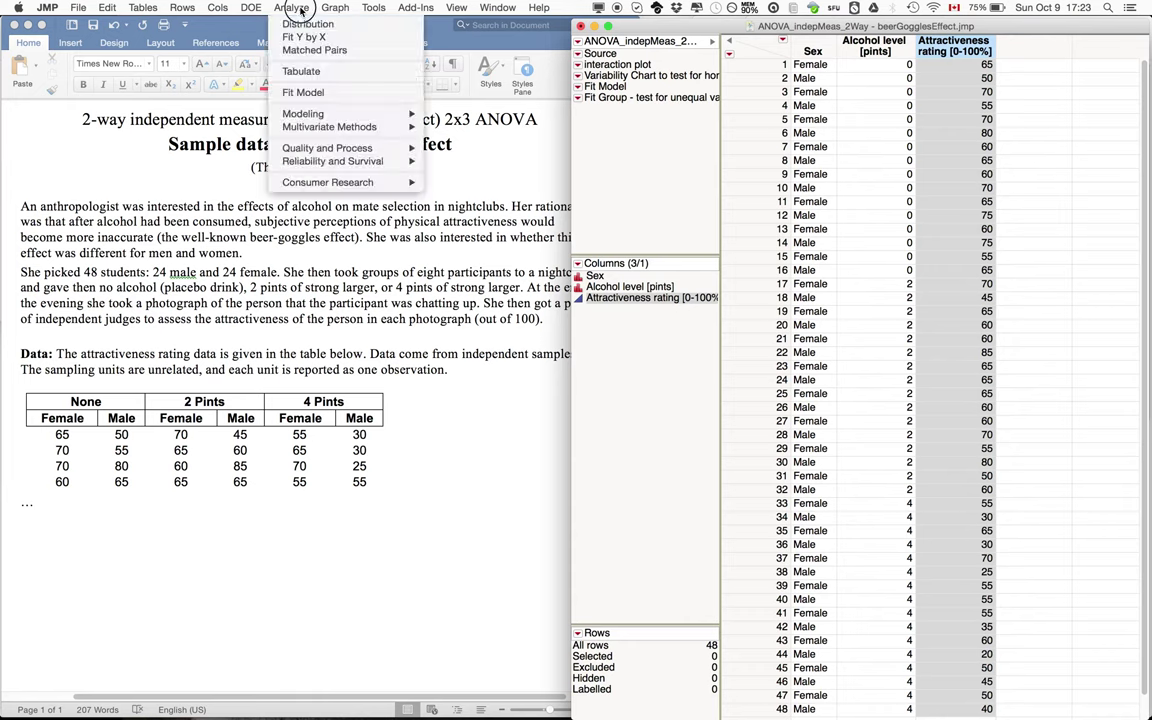
click(306, 24)
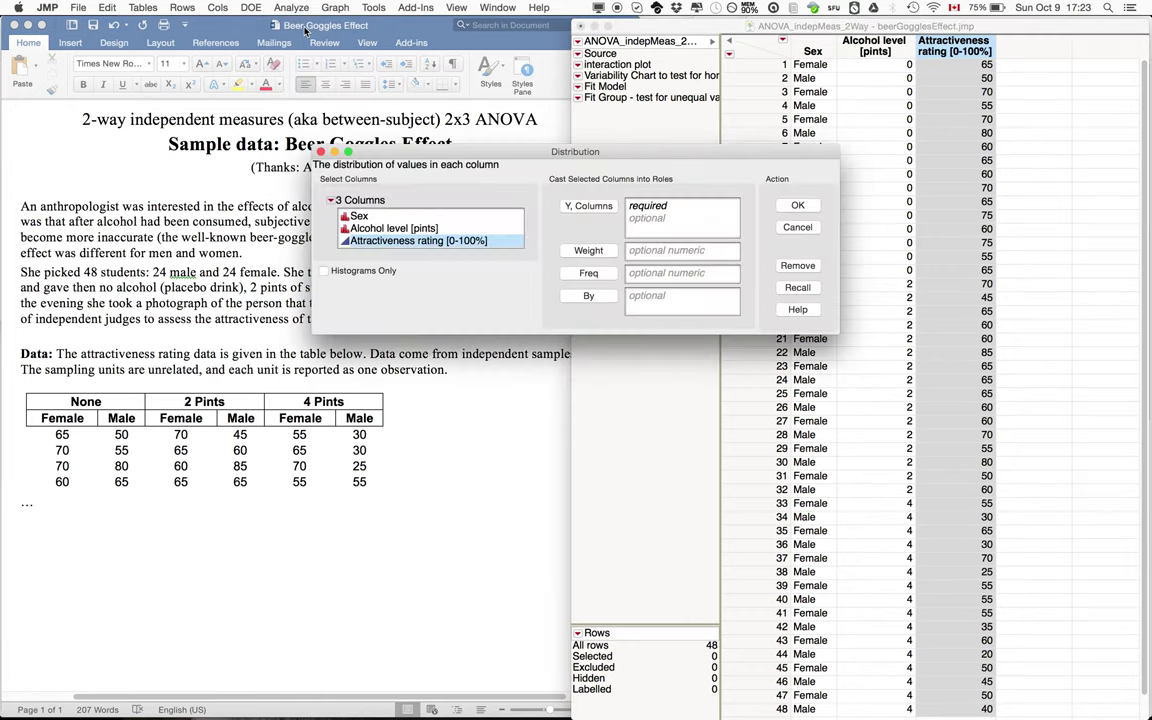
shift+click(355, 216)
click(588, 205)
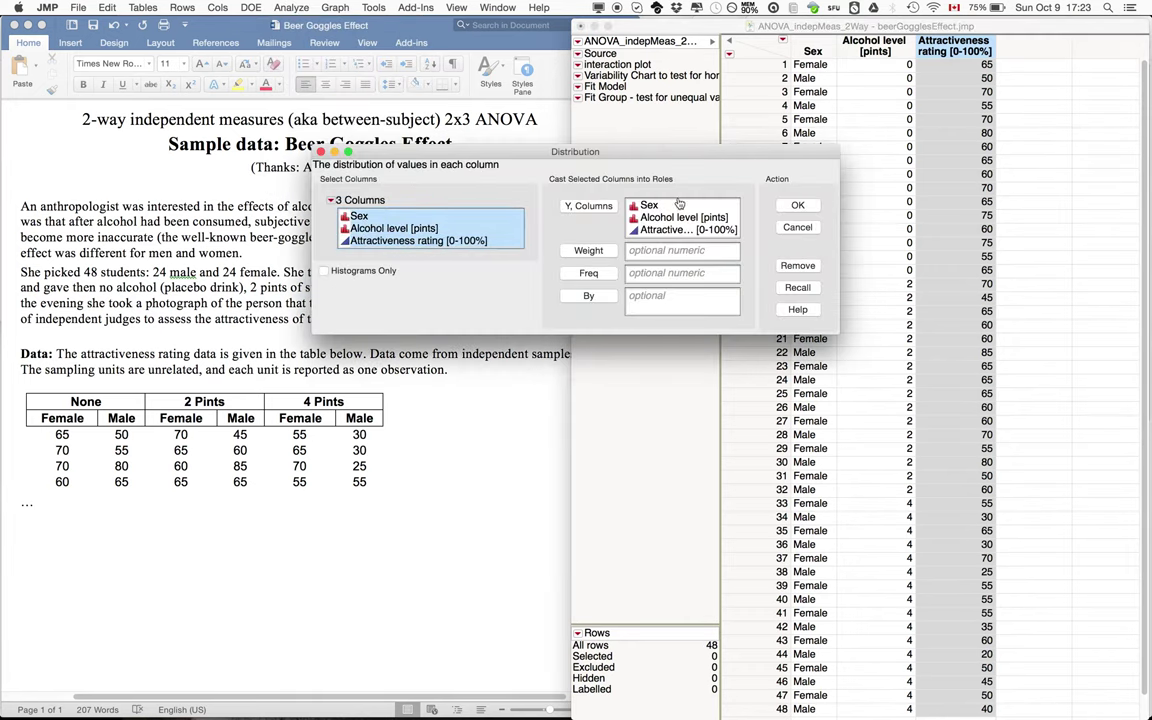
click(815, 207)
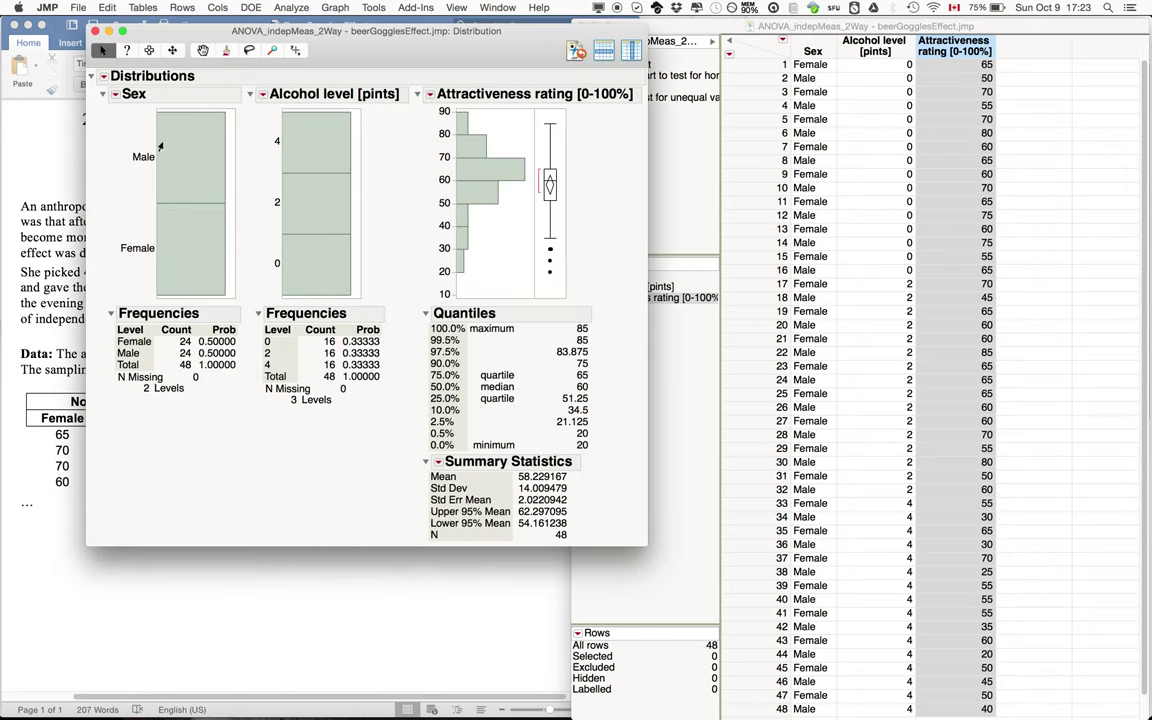
Highlight rows by sex and by 4, 2 and 0 pints, then clear the selection
click(184, 156)
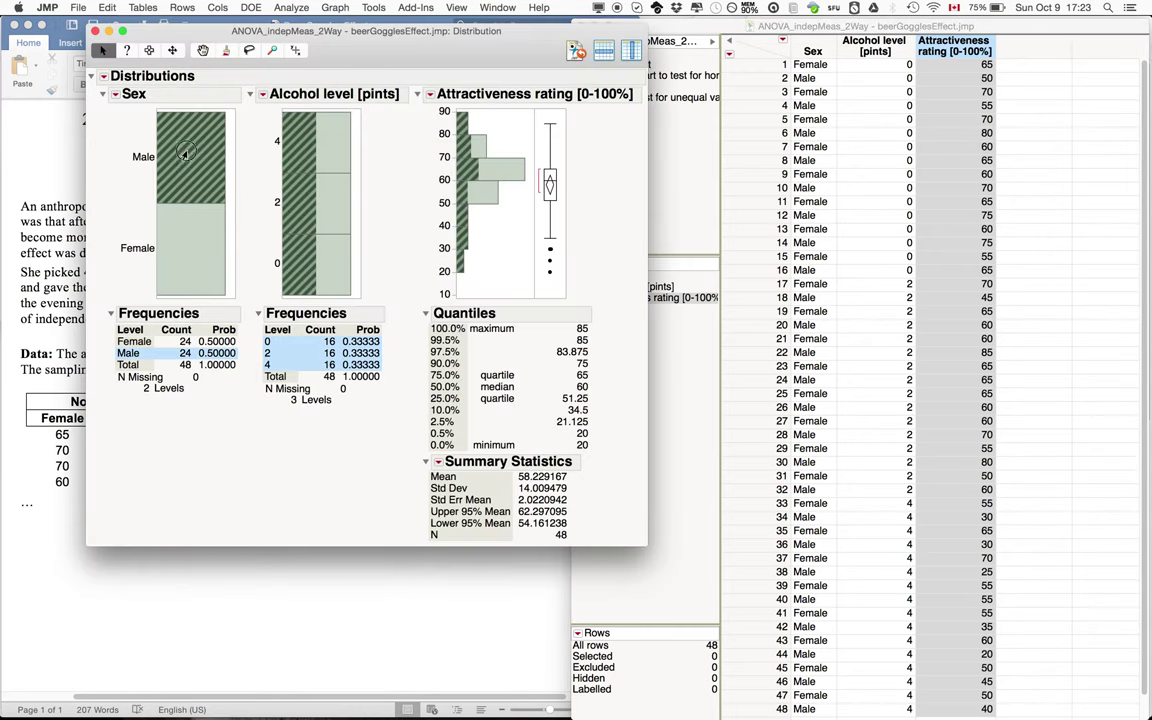
click(173, 240)
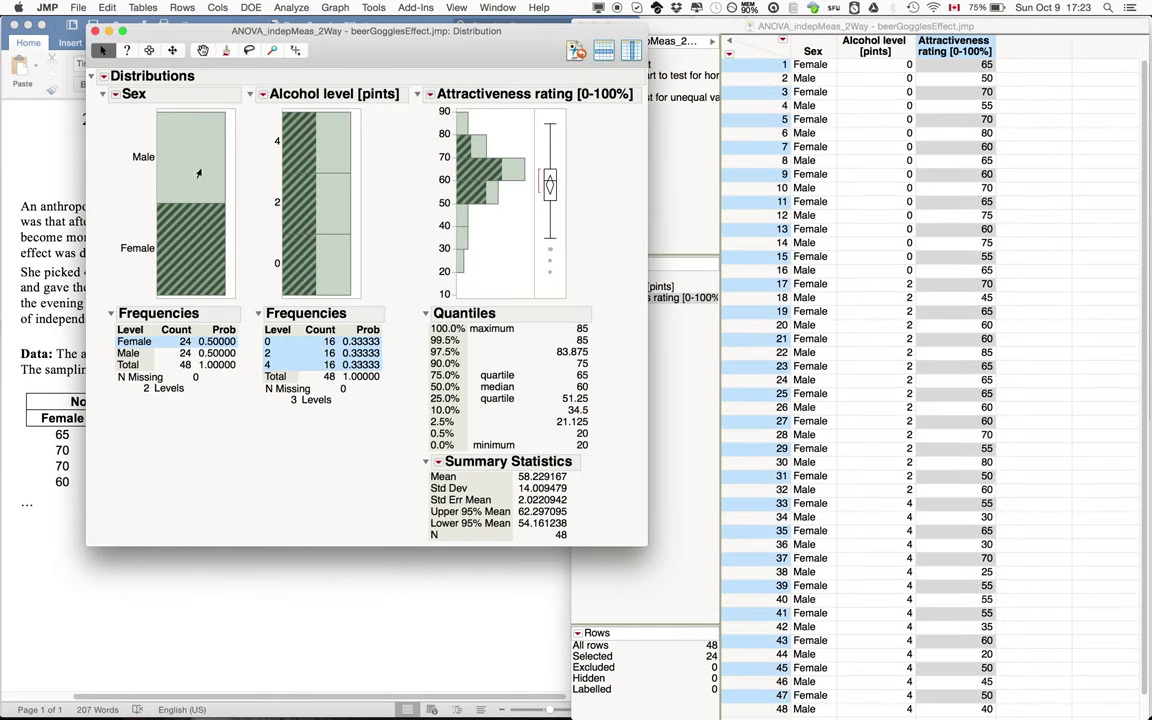
click(179, 153)
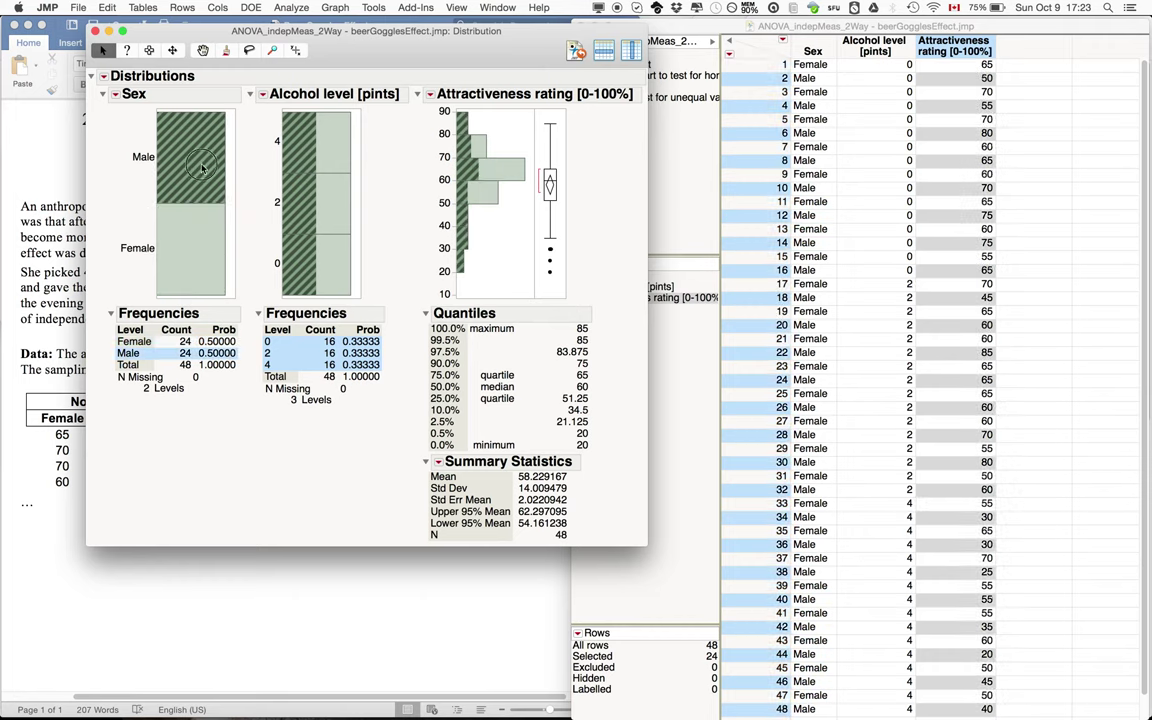
click(192, 240)
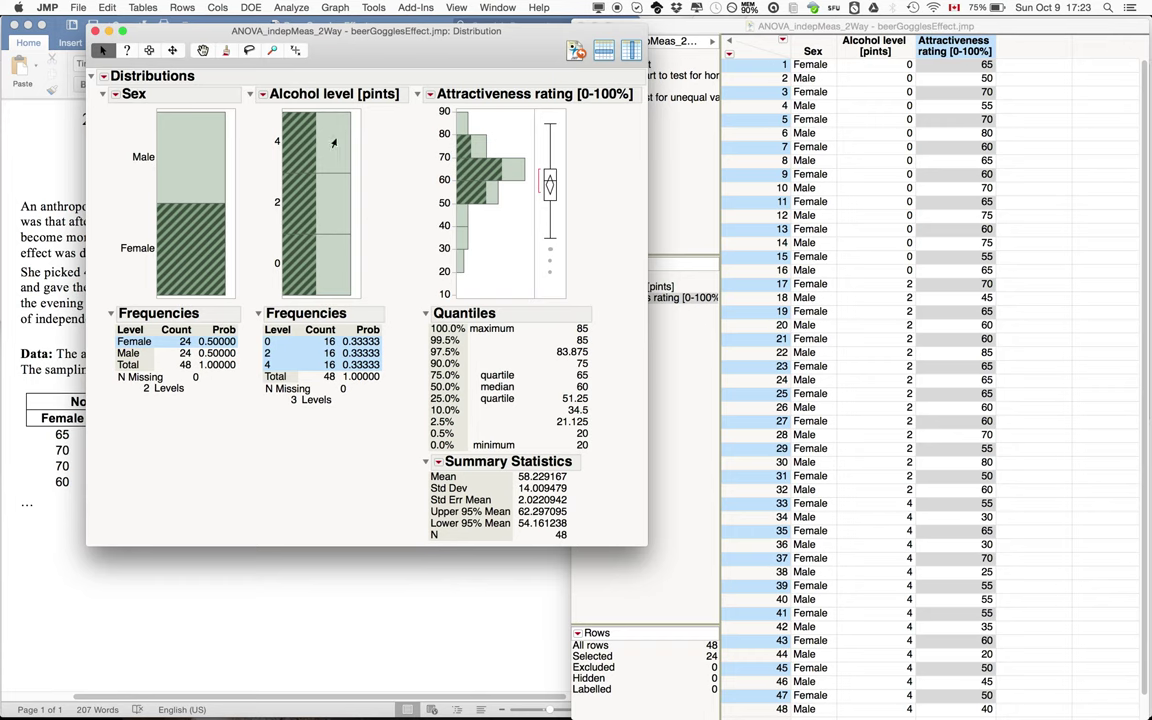
click(302, 127)
click(315, 215)
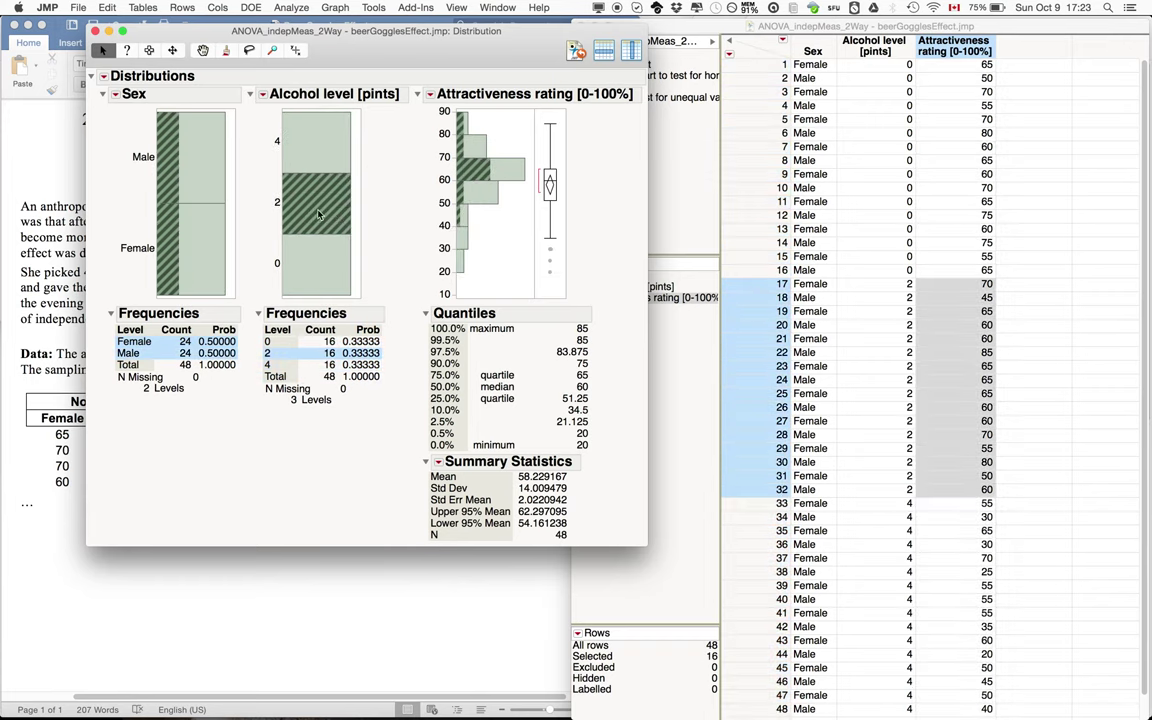
click(320, 265)
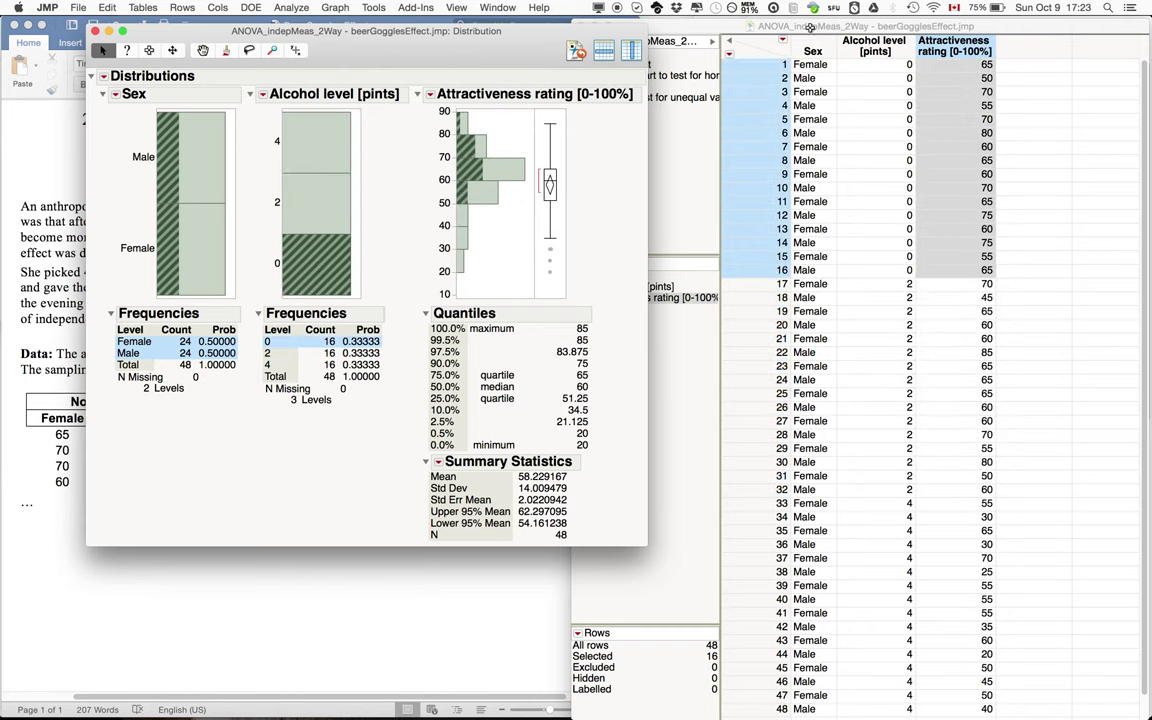
click(705, 95)
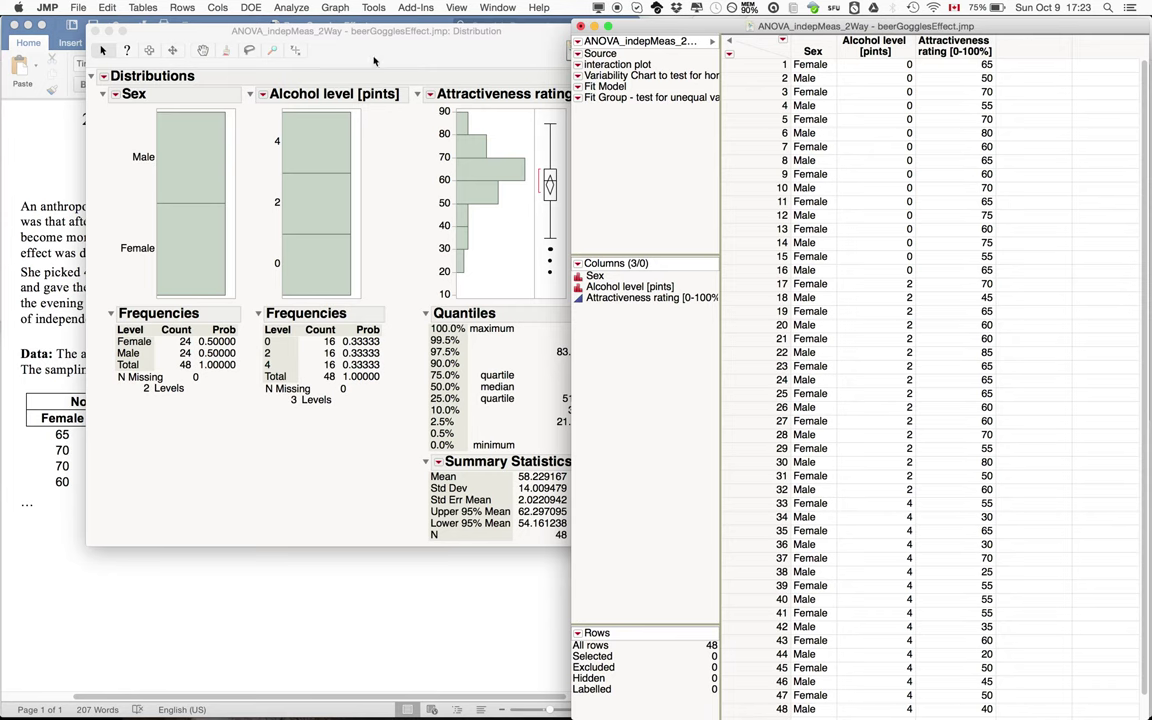
click(340, 55)
Fit a Normal curve to Attractiveness rating and add a Normal Quantile Plot
click(430, 94)
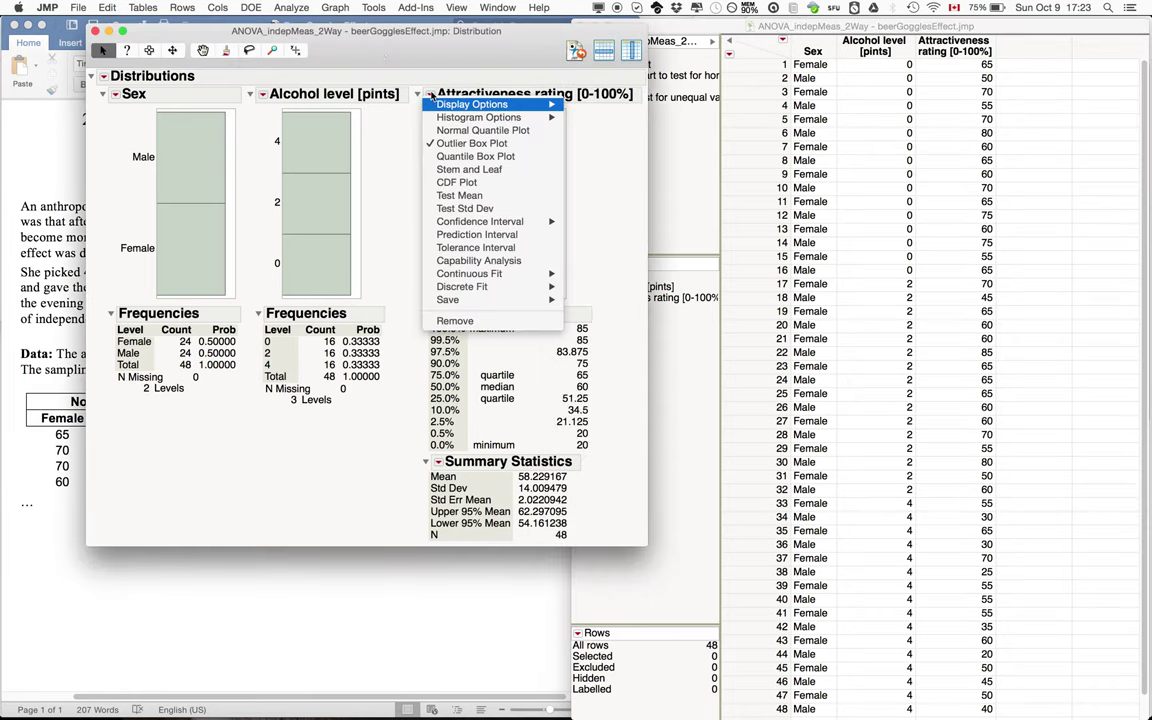
mouse_move(469, 273)
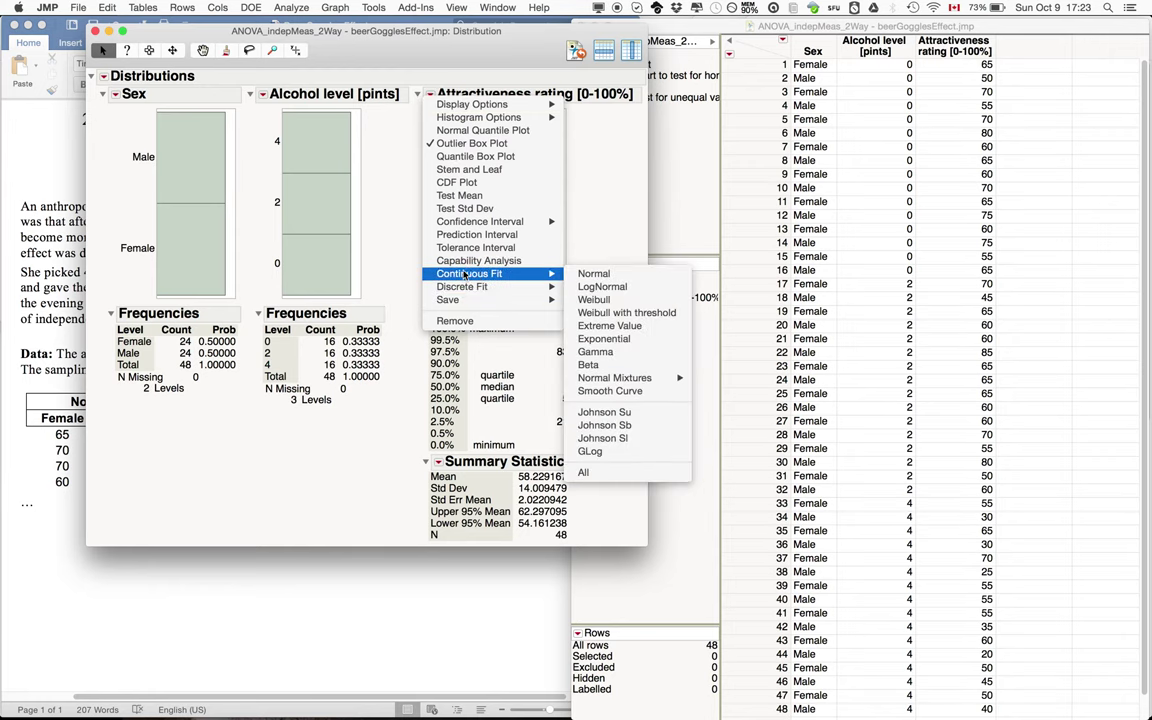
click(592, 275)
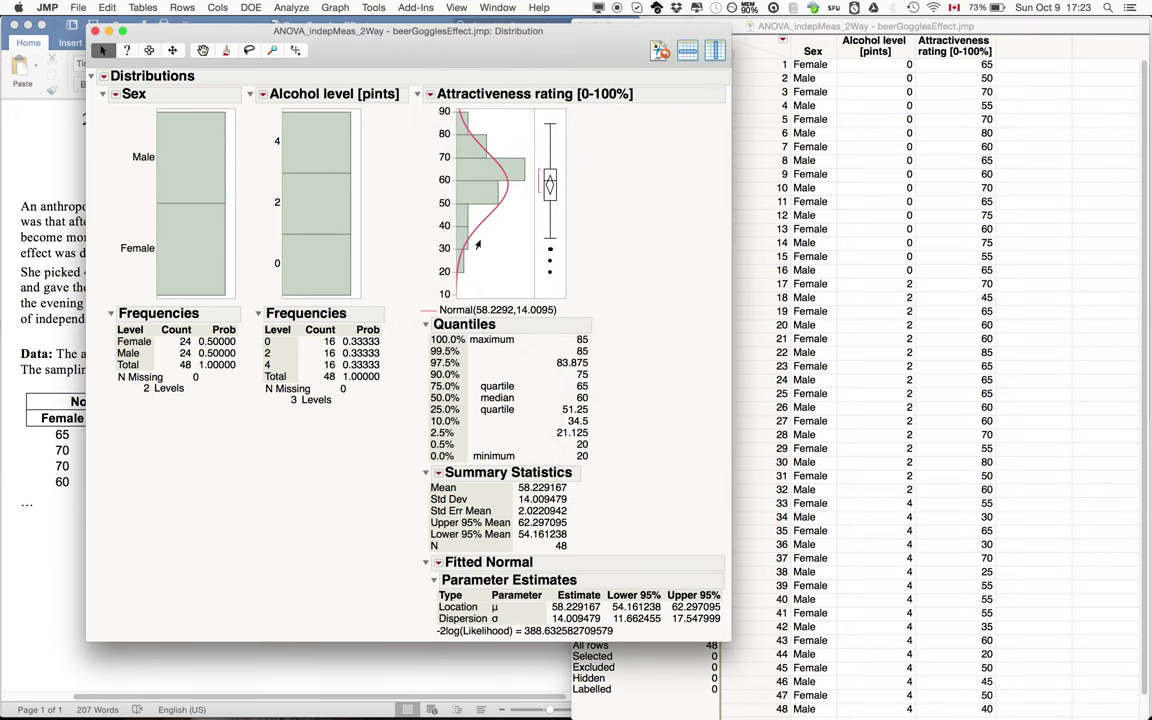
click(429, 94)
click(430, 95)
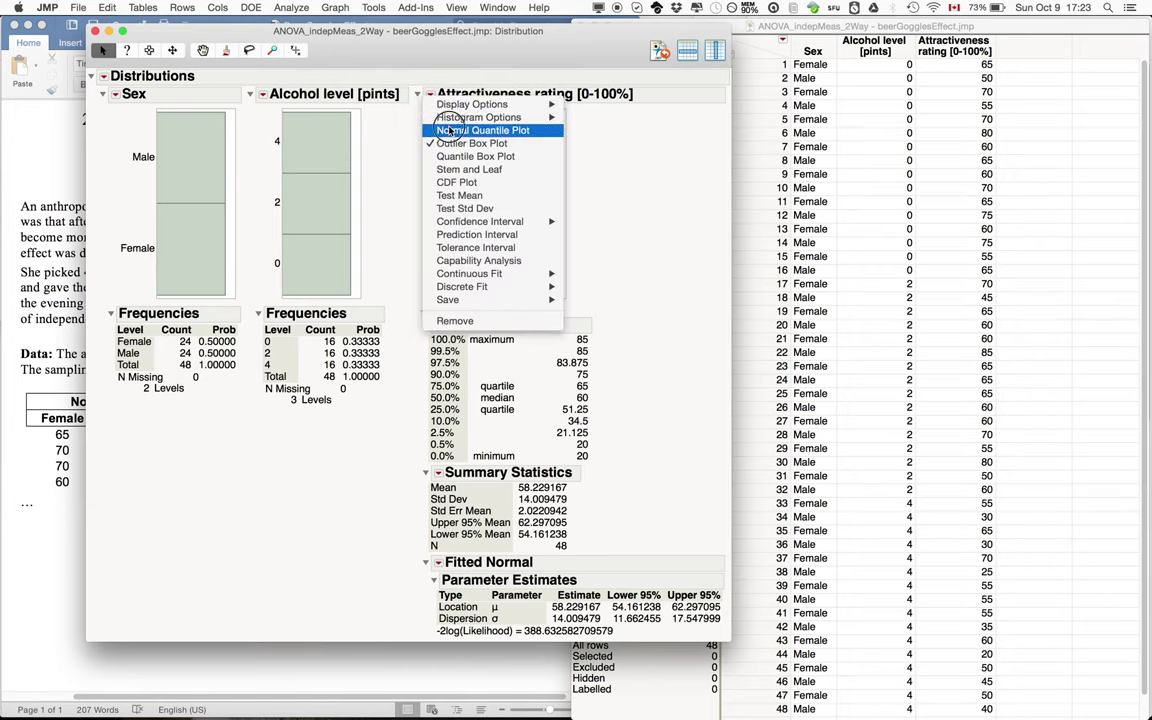
click(452, 130)
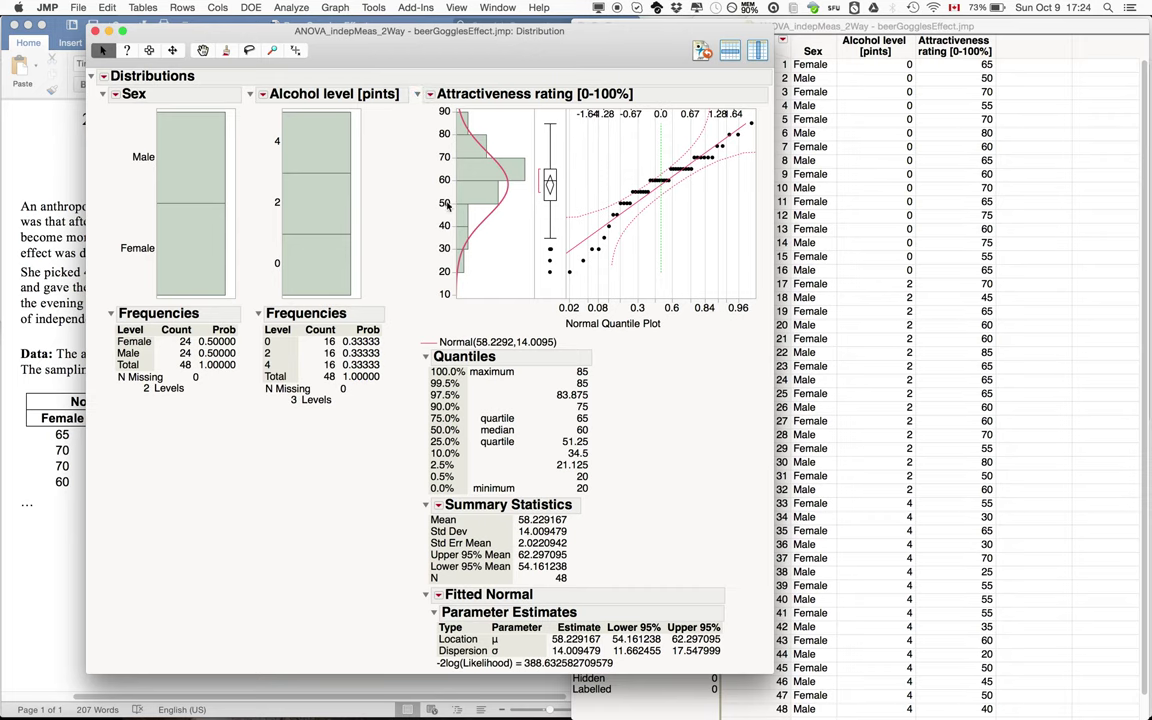
click(438, 595)
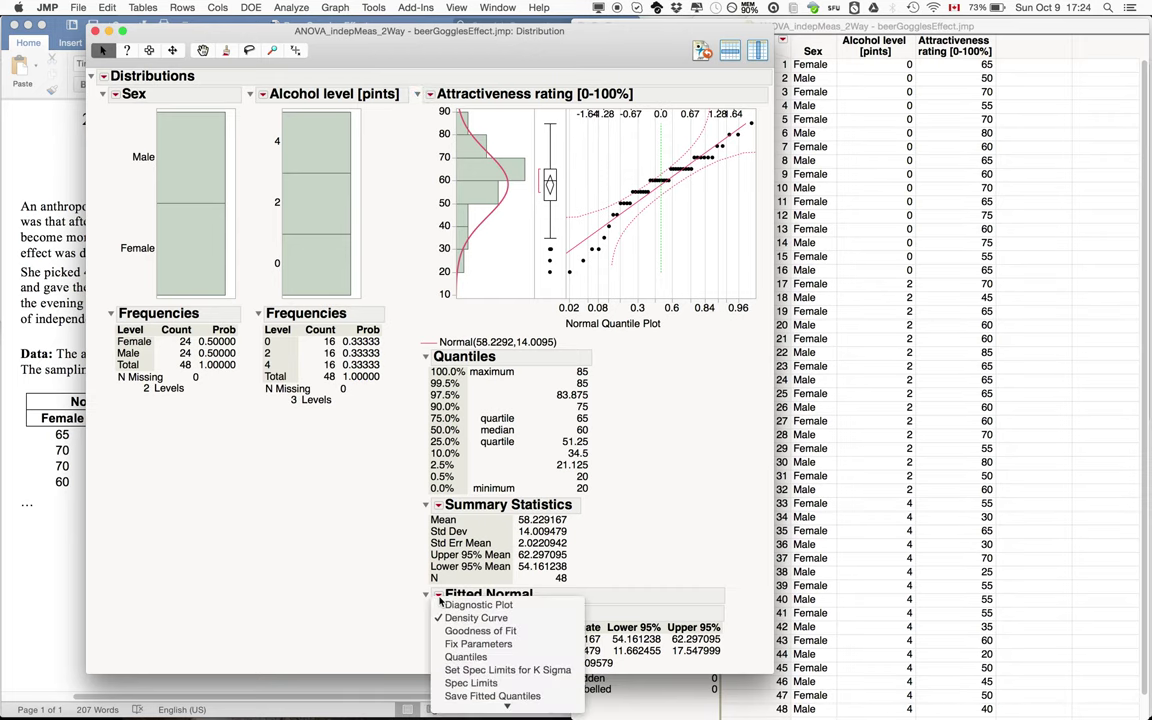
Add a Goodness of Fit test to the fitted normal (Shapiro-Wilk W 0.938, p 0.0142)
click(480, 631)
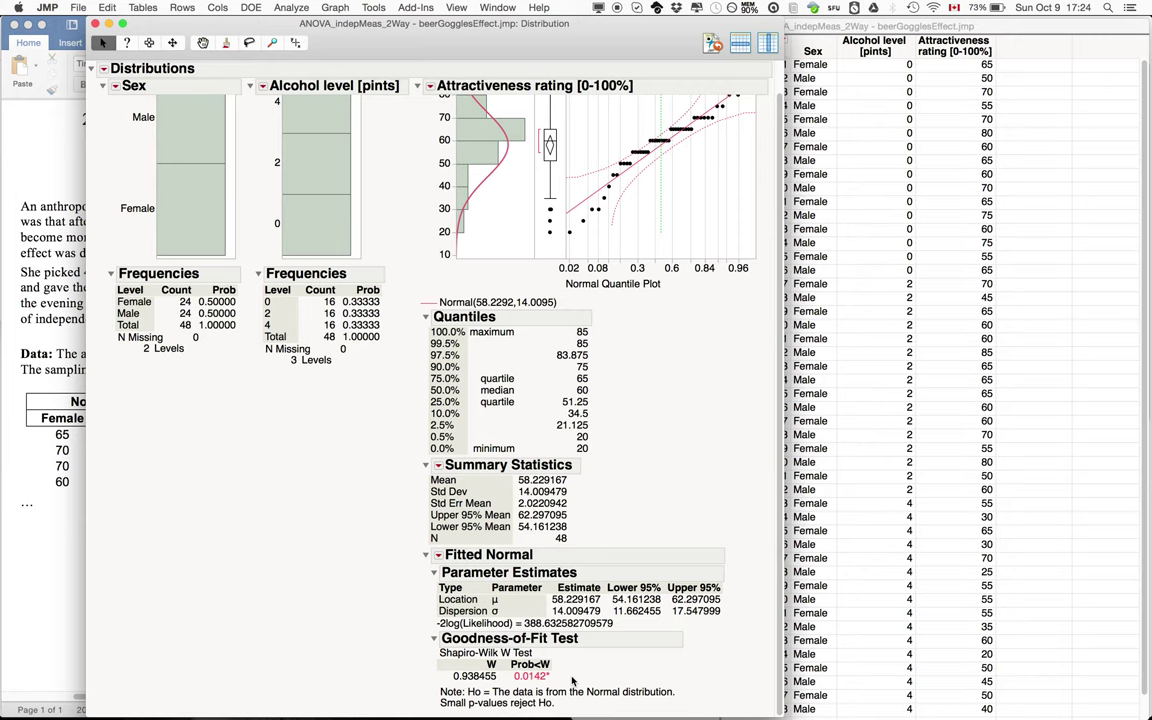
In Graph Builder, plot Attractiveness rating on Y against Alcohol level on X
click(292, 8)
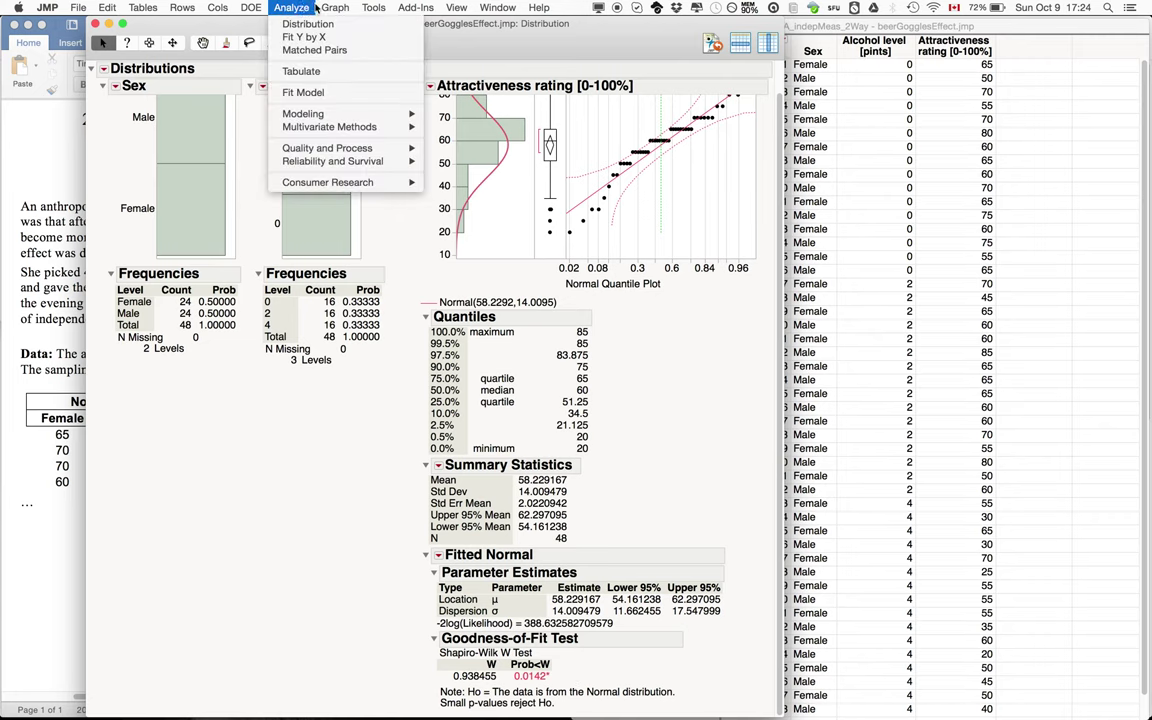
click(343, 25)
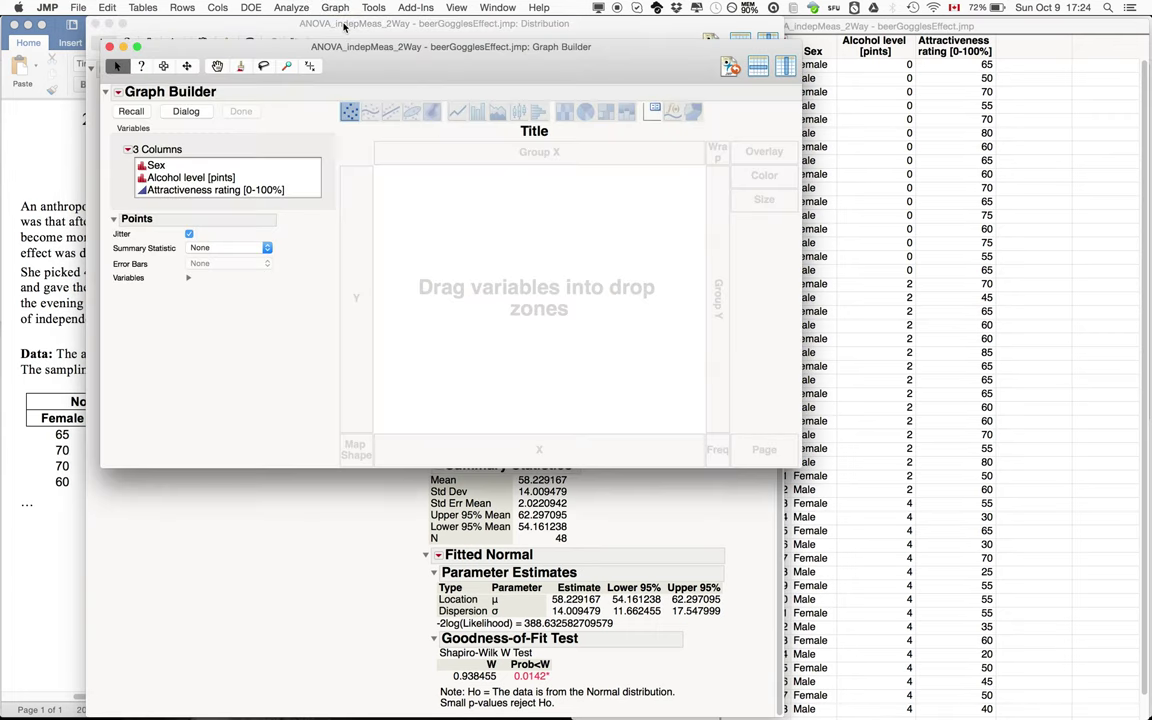
drag(200, 189, 360, 259)
click(150, 163)
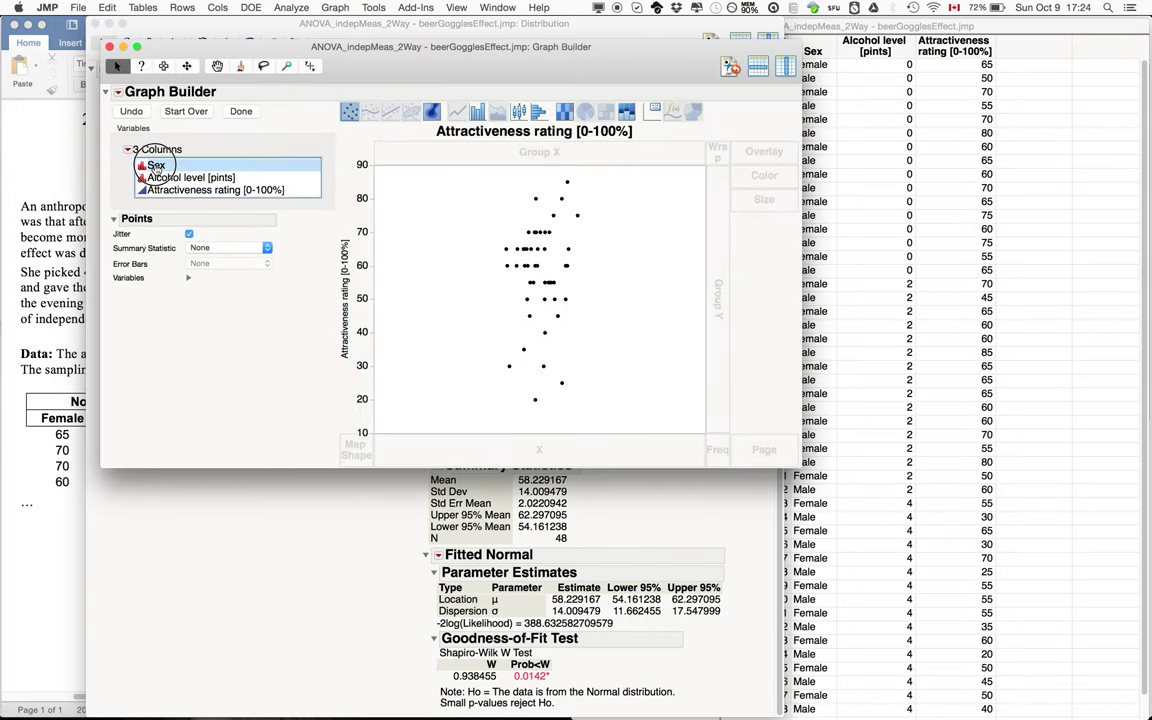
drag(160, 177, 545, 453)
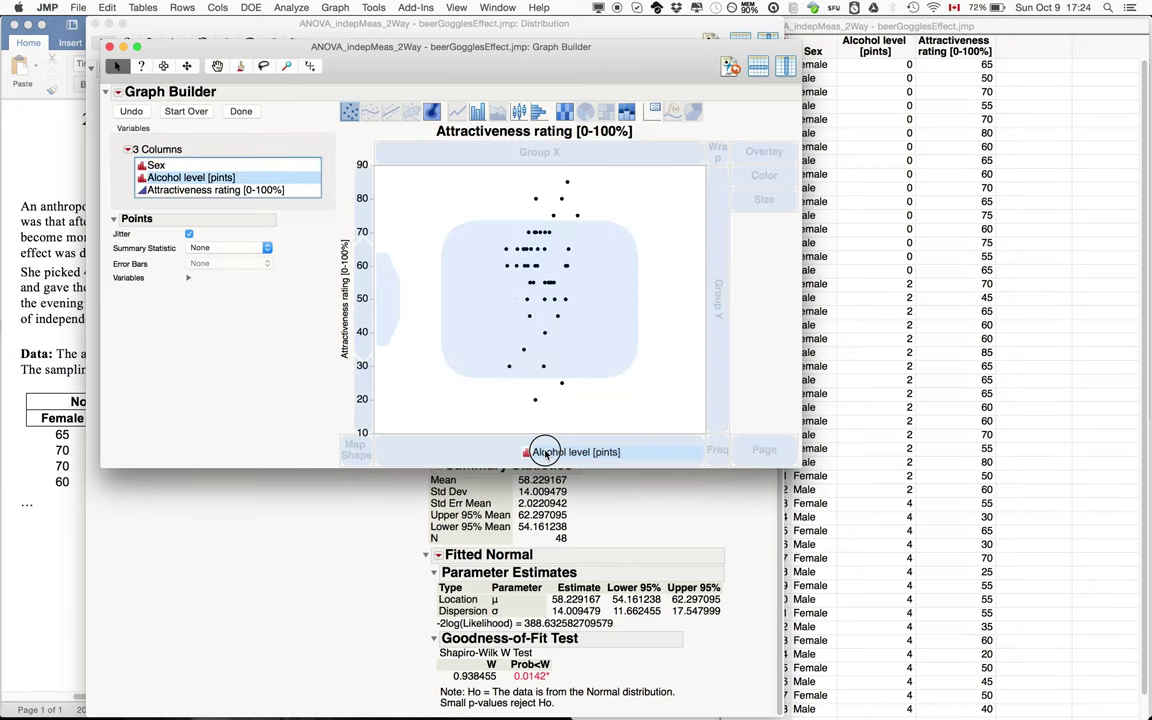
drag(545, 453, 540, 450)
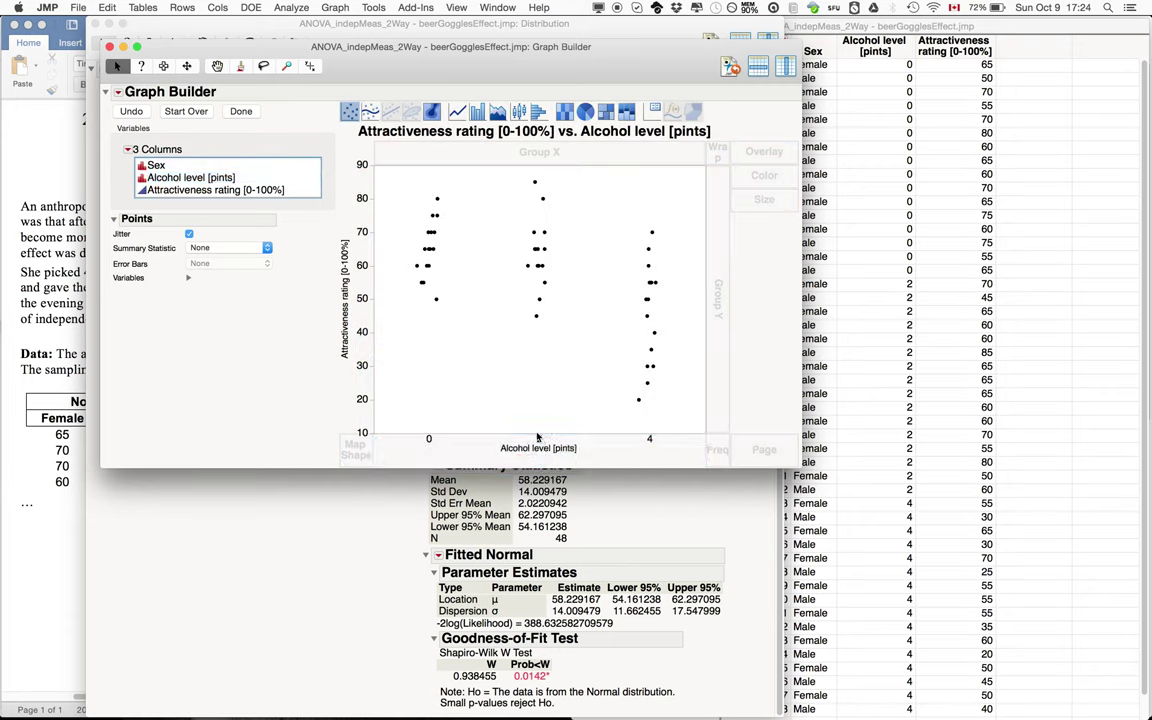
Add a Points layer showing group Means with Confidence Interval error bars
right_click(476, 290)
mouse_move(502, 306)
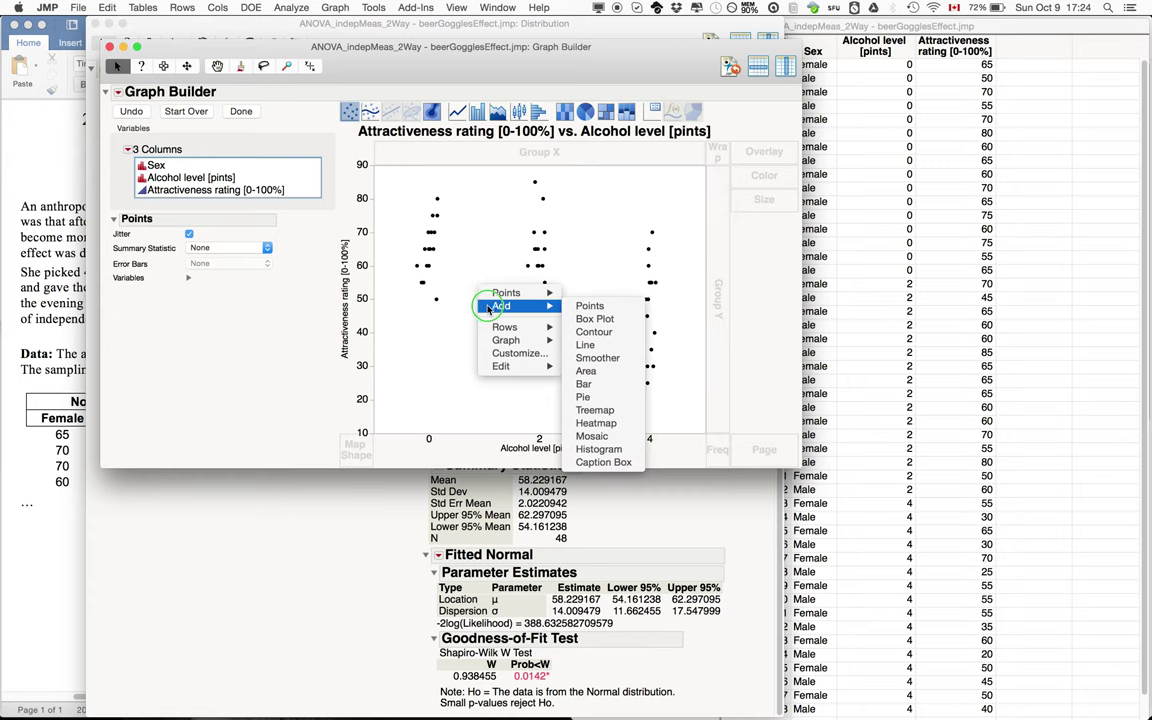
click(621, 310)
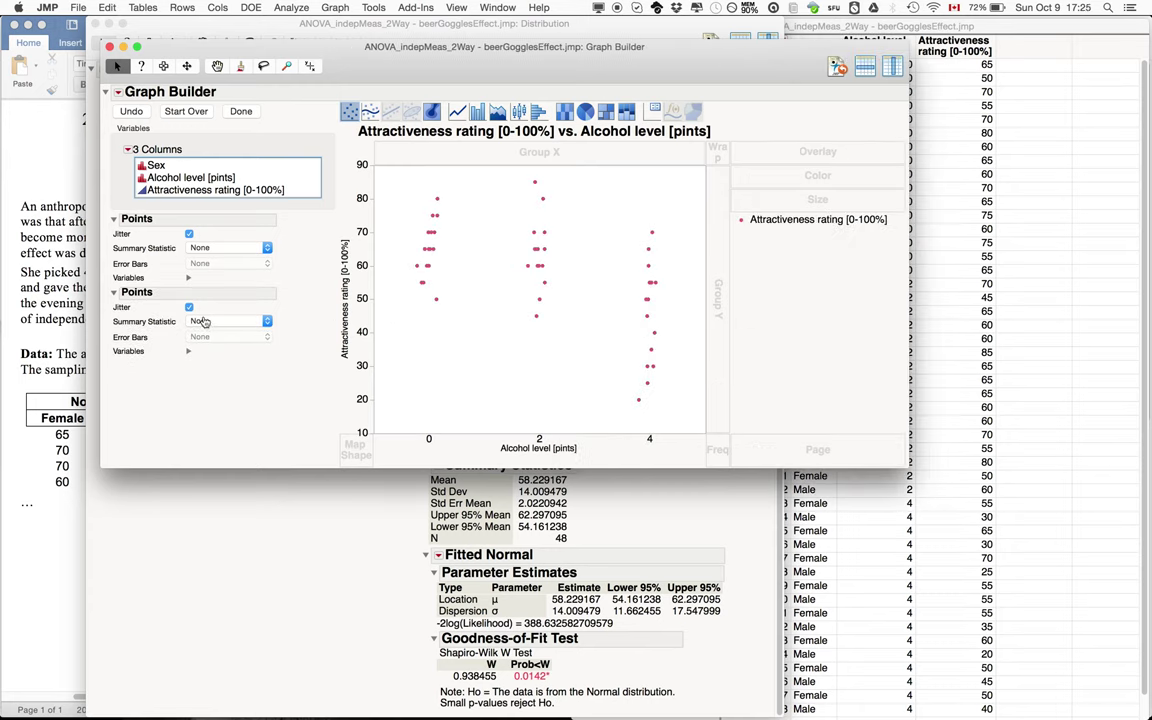
click(202, 321)
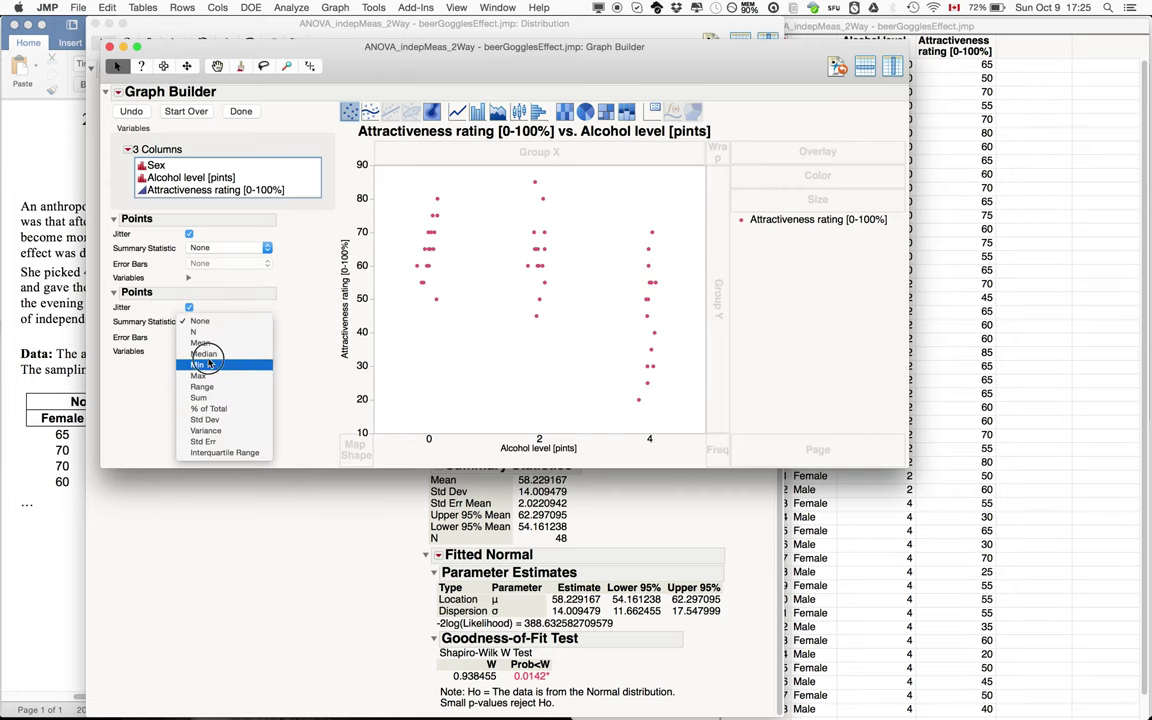
click(200, 342)
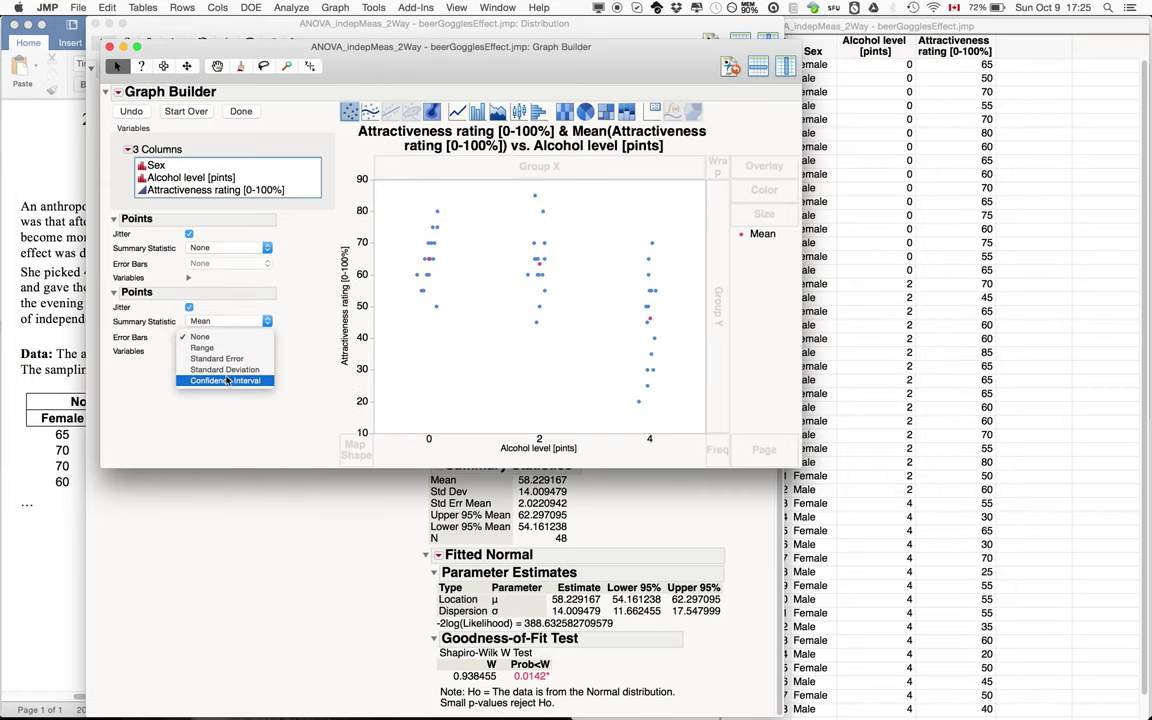
click(226, 380)
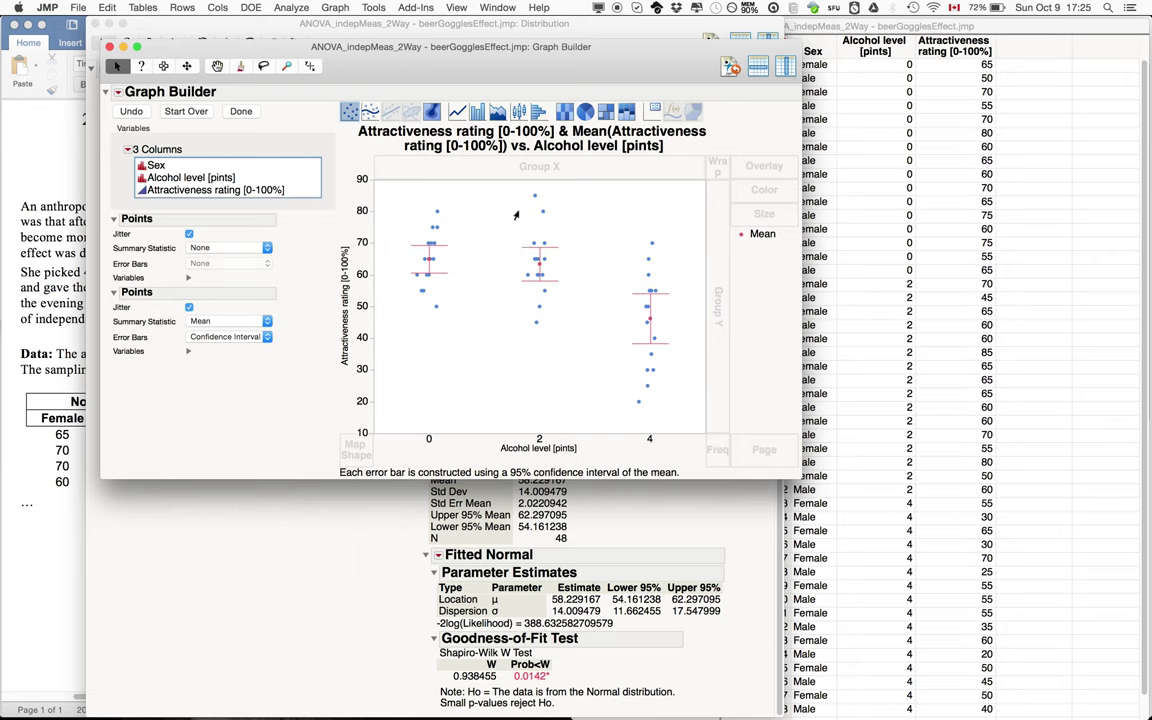
right_click(484, 315)
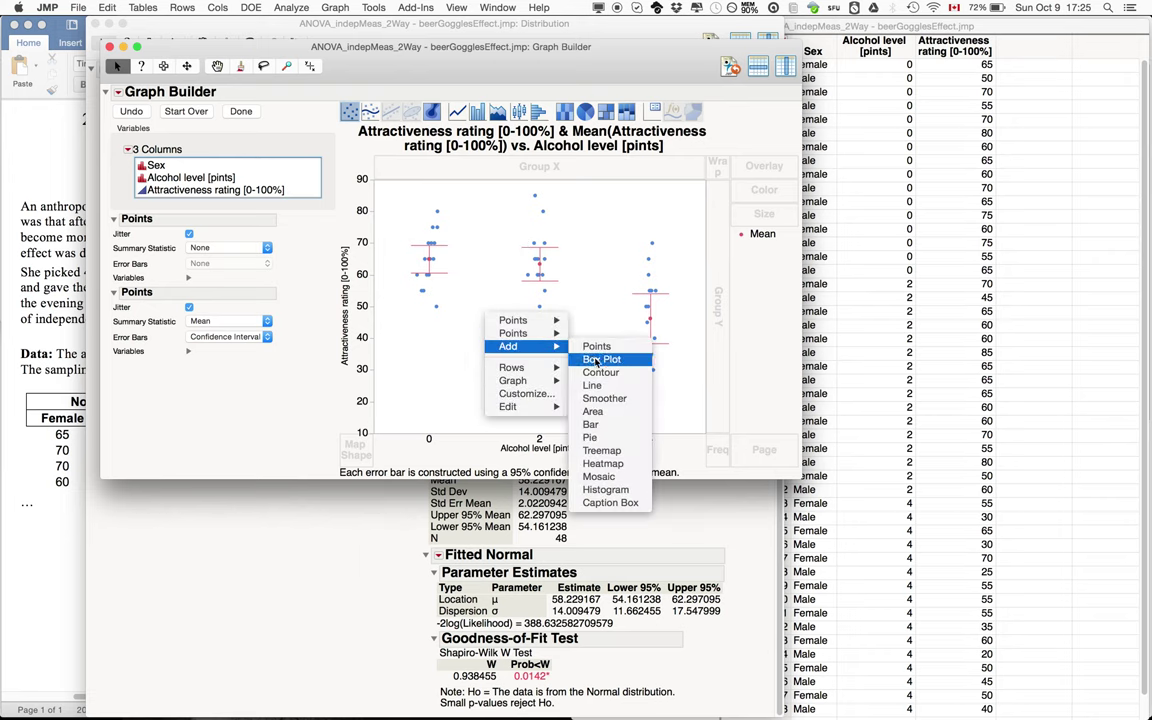
Add a line joining the means, overlay by Sex, and make the window narrower and taller
click(594, 385)
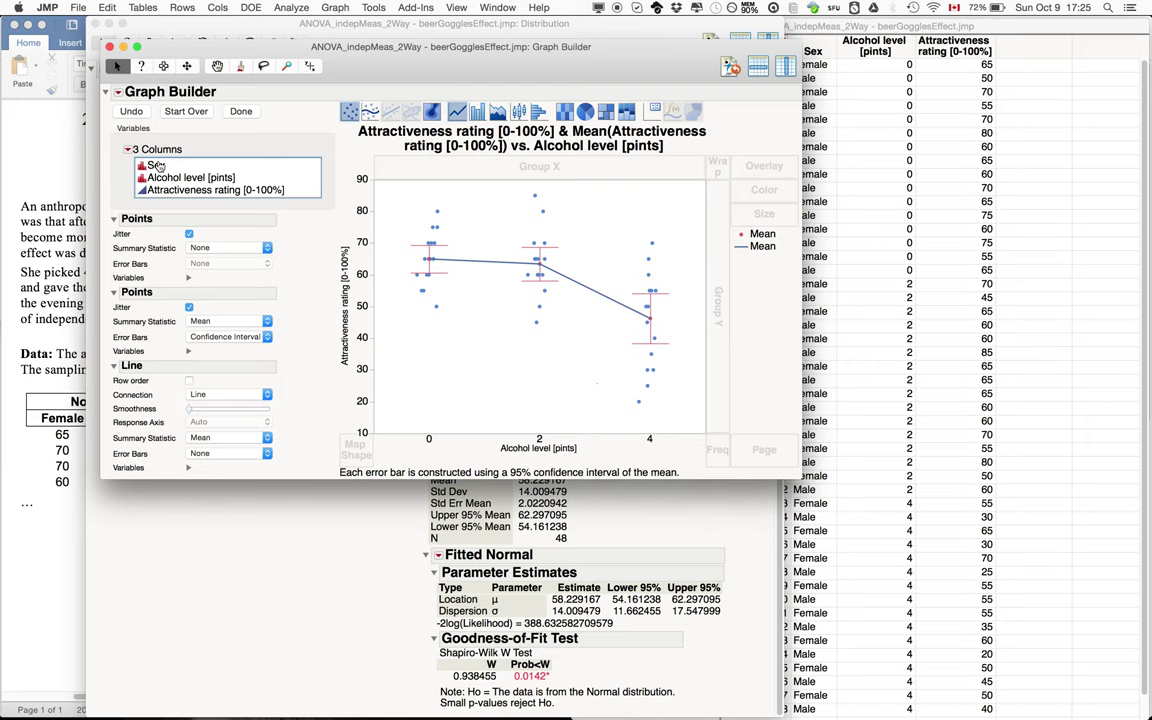
mouse_move(158, 166)
mouse_down()
mouse_move(790, 186)
mouse_move(793, 171)
mouse_up()
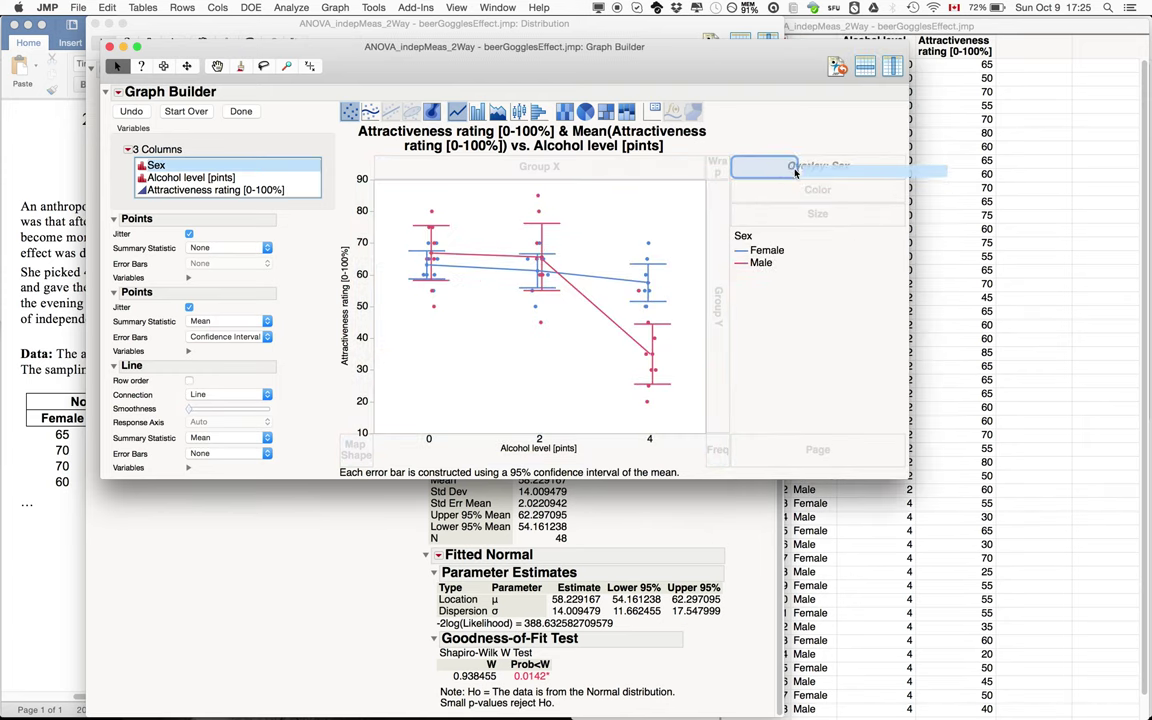
drag(908, 425, 722, 425)
mouse_move(722, 480)
mouse_down()
mouse_move(720, 547)
mouse_move(697, 620)
mouse_up()
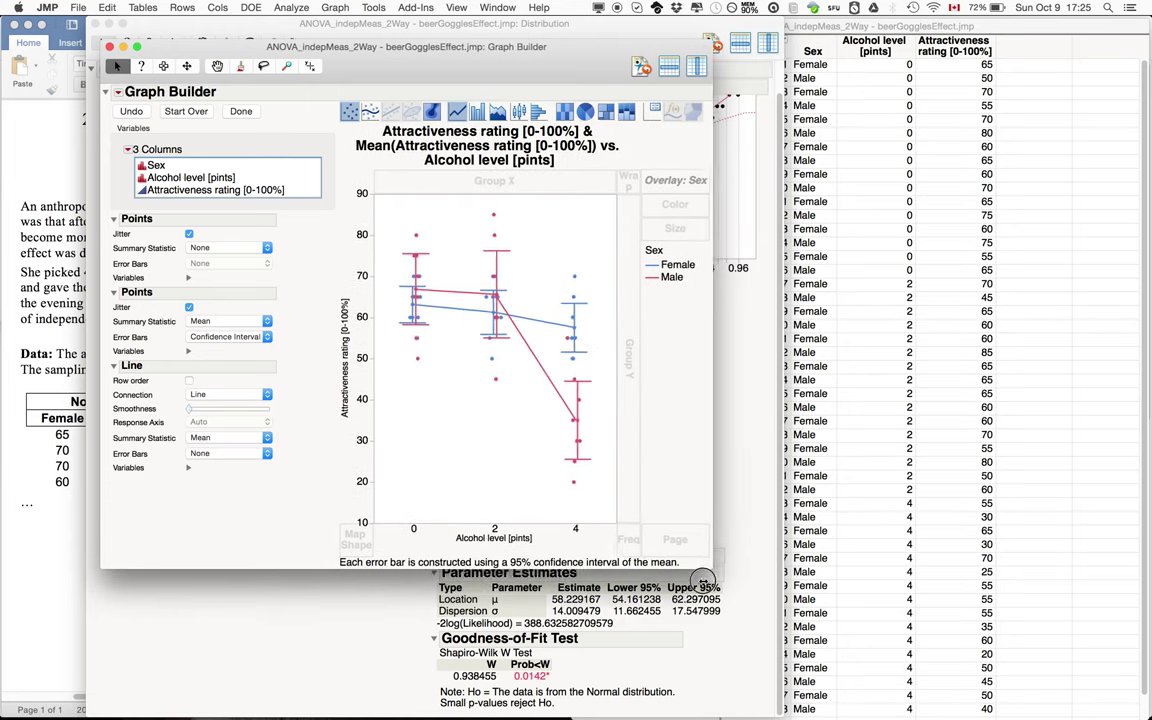